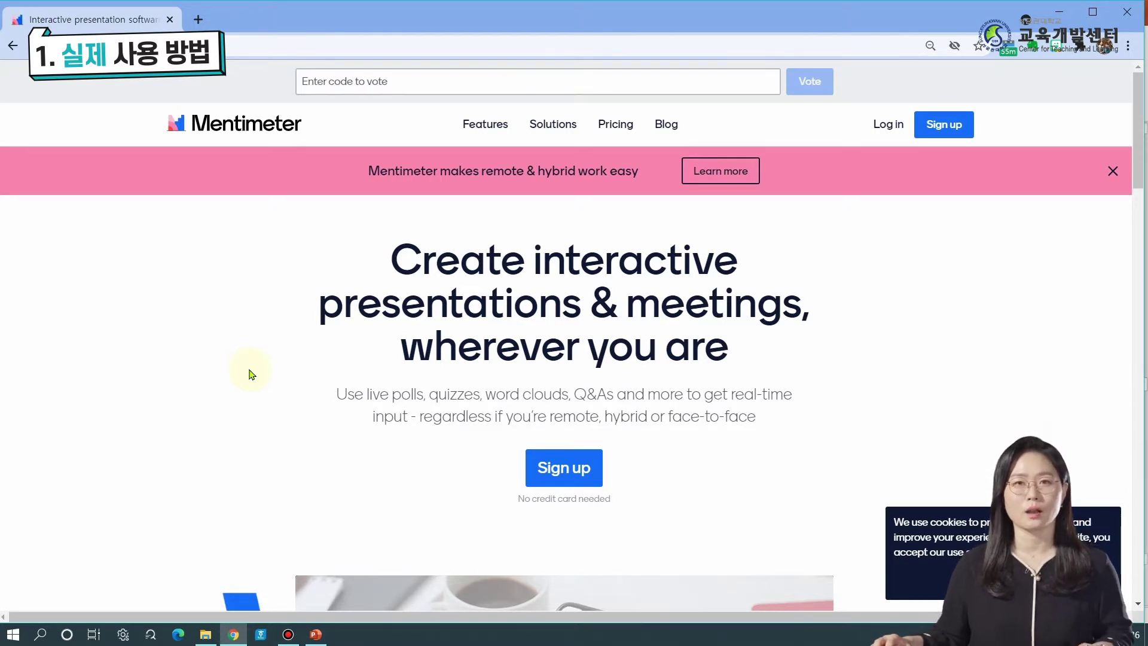
- Look over the free-account sign-up form and log in to the existing account with the saved credentials
left_click(562, 467)
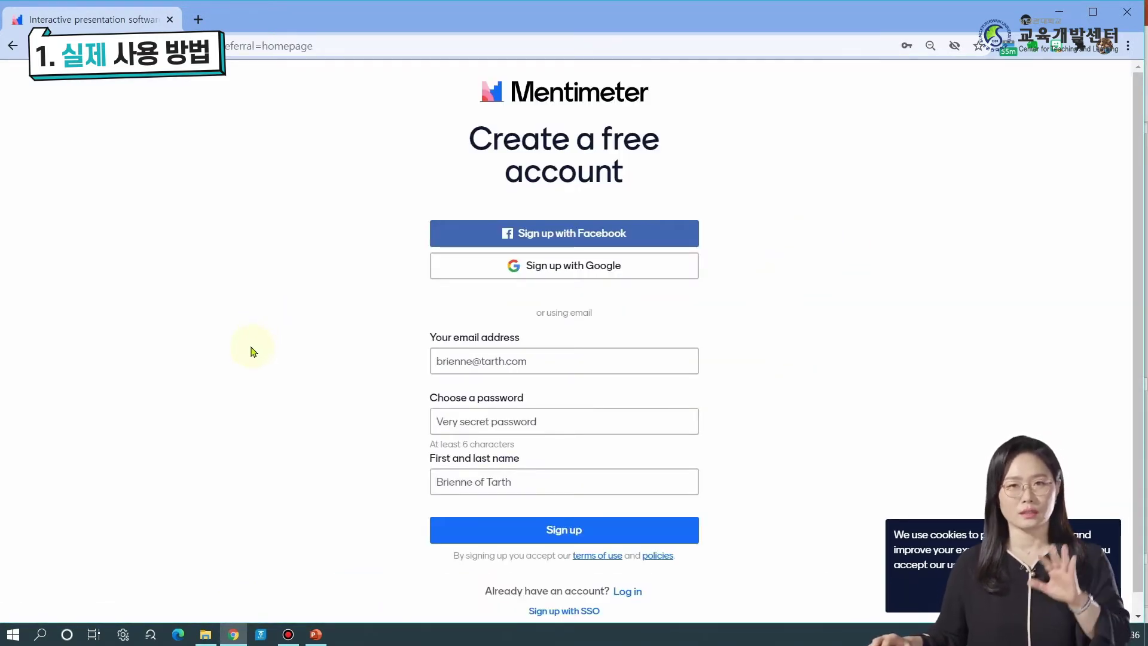
left_click(456, 357)
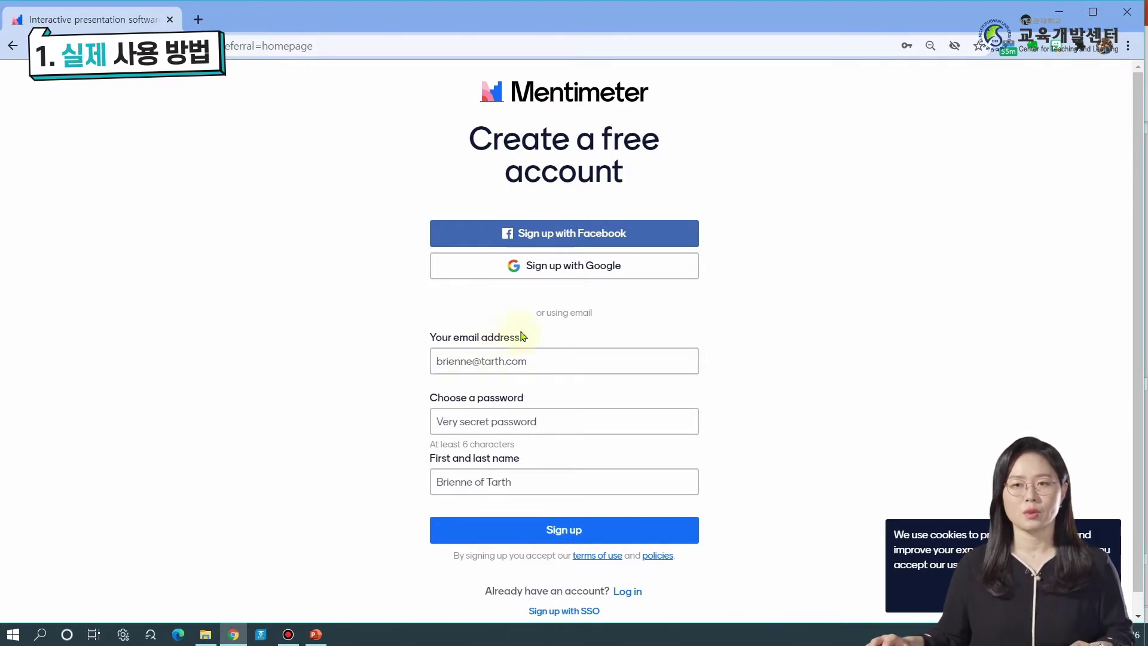
left_click(526, 418)
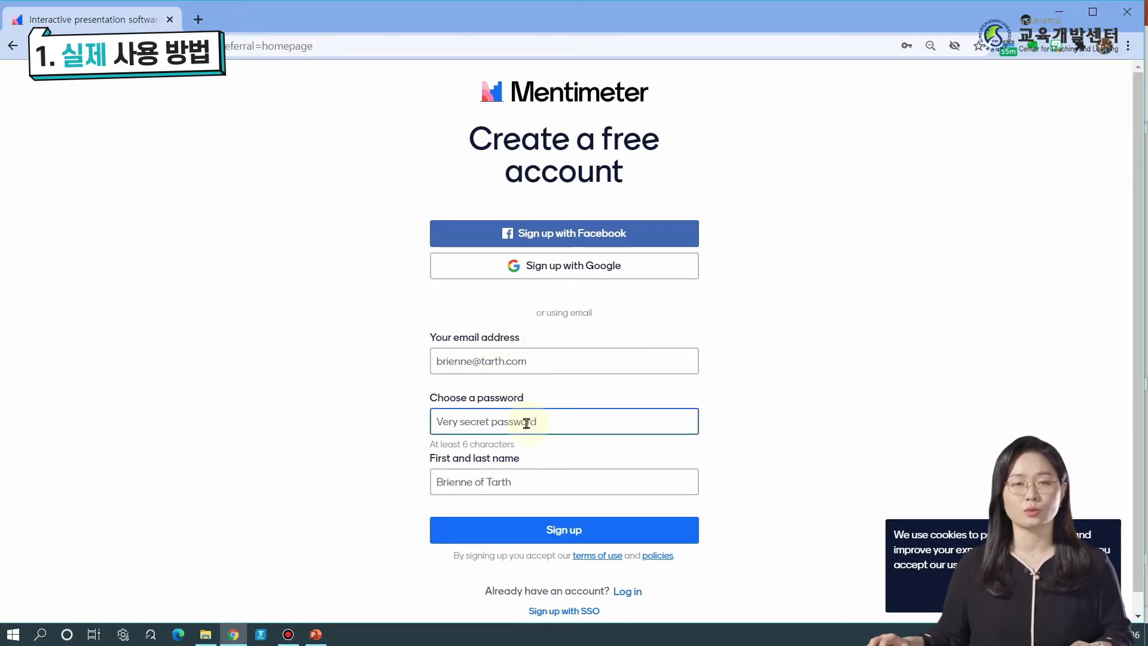
left_click(403, 435)
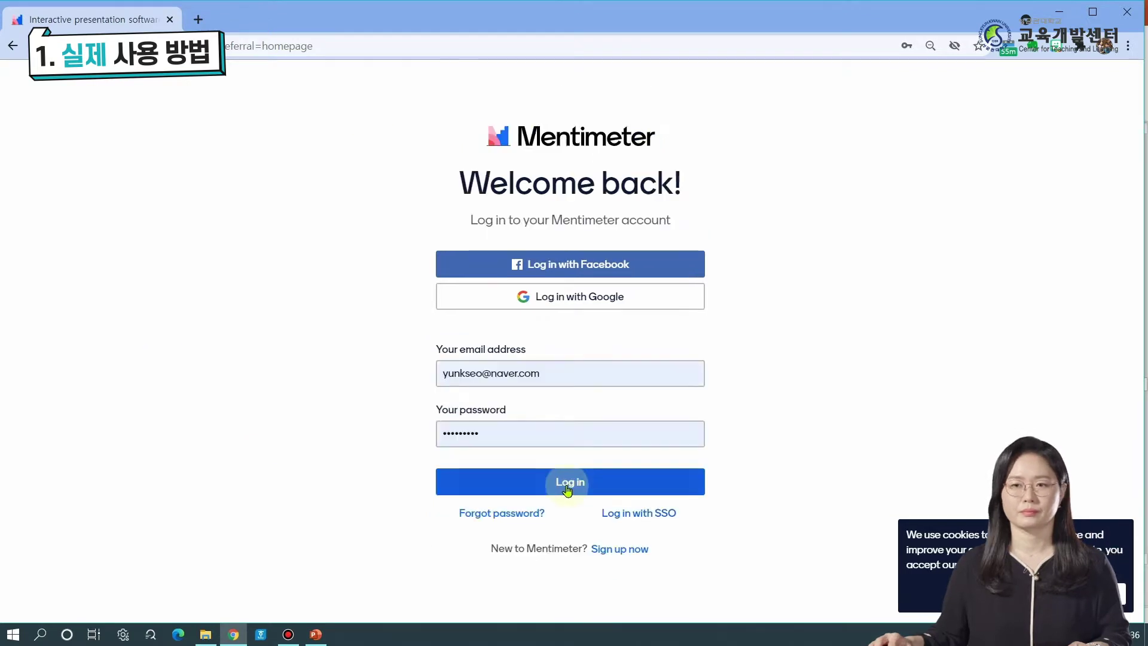
left_click(569, 482)
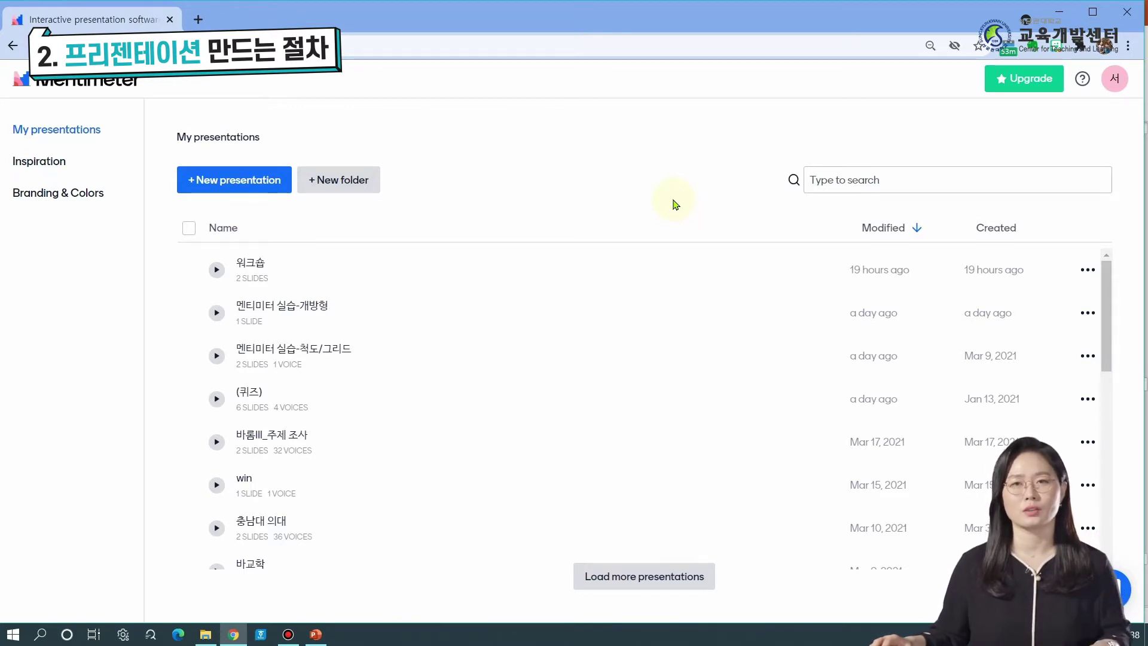
- Create a new presentation named "워크숍"
left_click(263, 184)
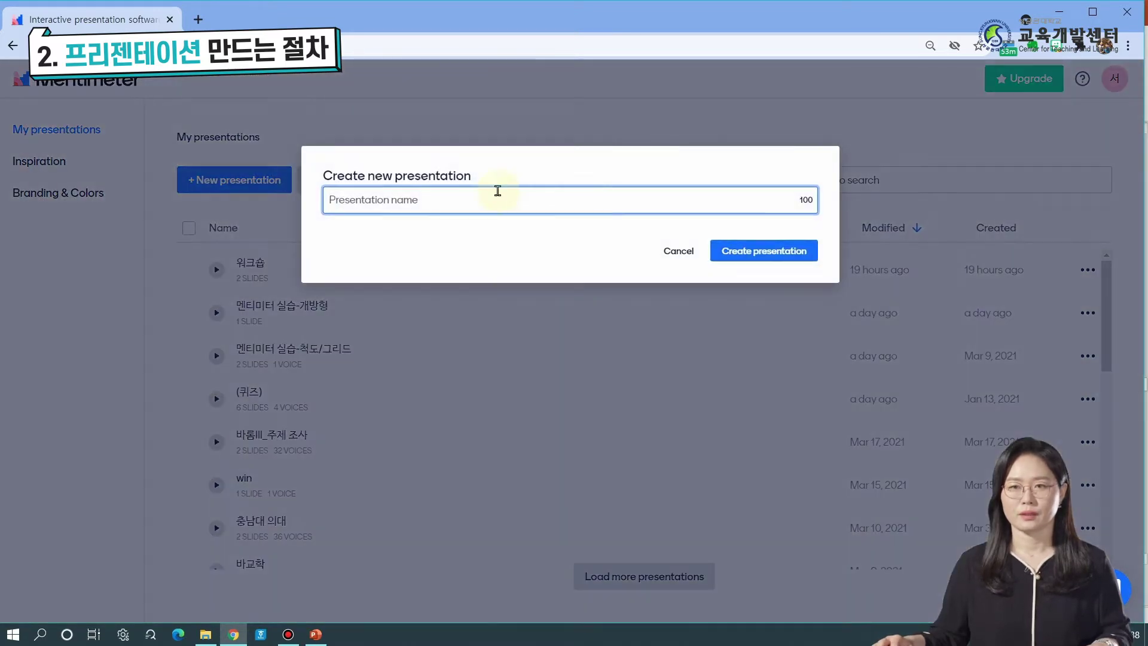
type("dnjzmt")
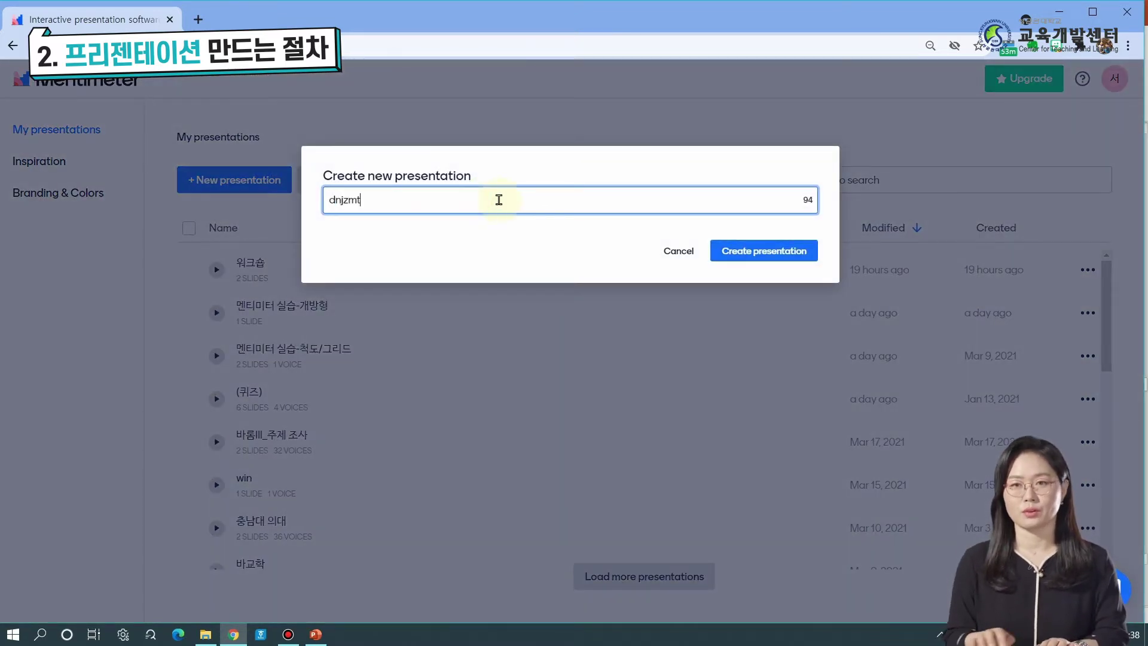
key("BackSpace")
key("BackSpace")
key("BackSpace")
key("BackSpace")
key("BackSpace")
type("워크숍")
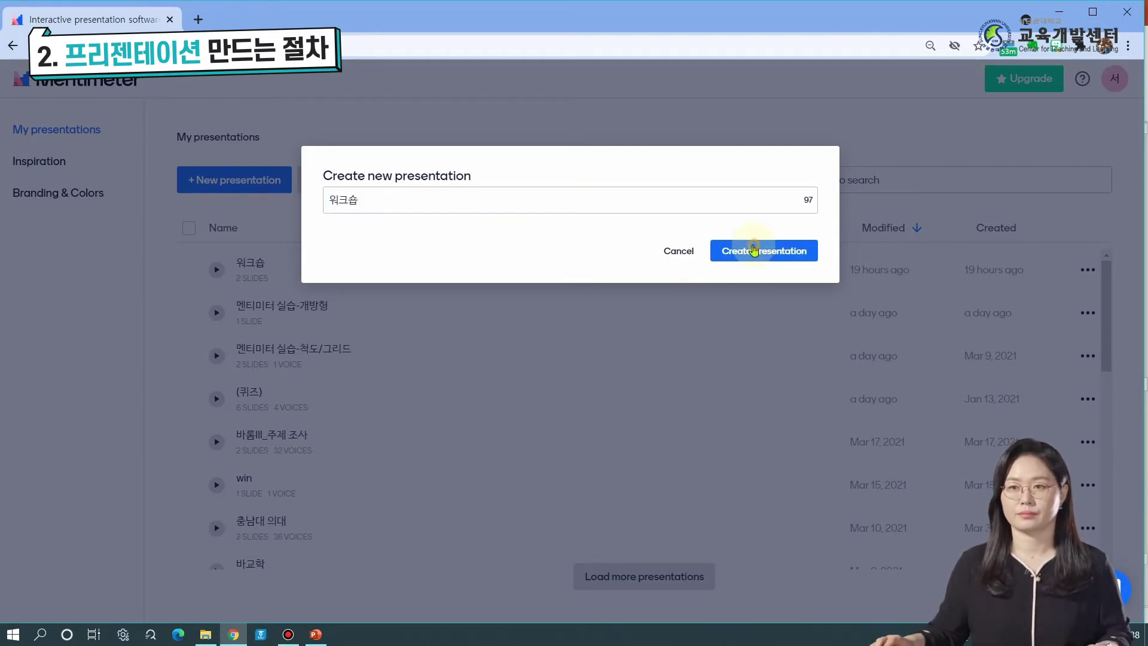
left_click(754, 251)
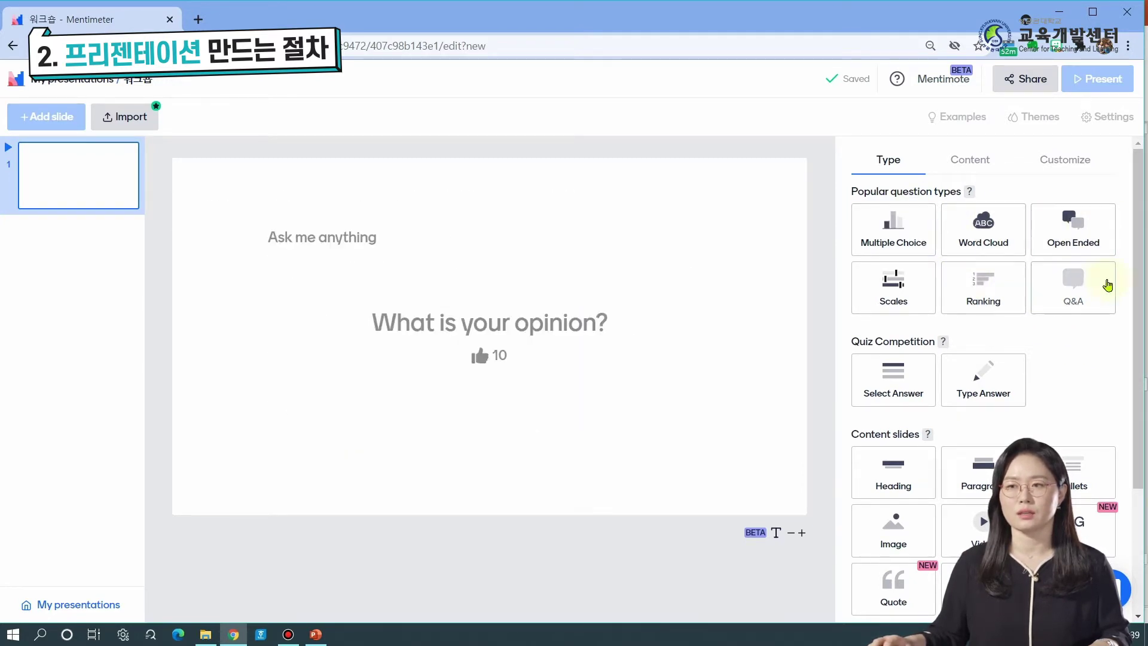
- Examine the available slide types, covering popular questions, quiz competition, content slides and advanced questions
left_click_drag(1139, 289, 1145, 433)
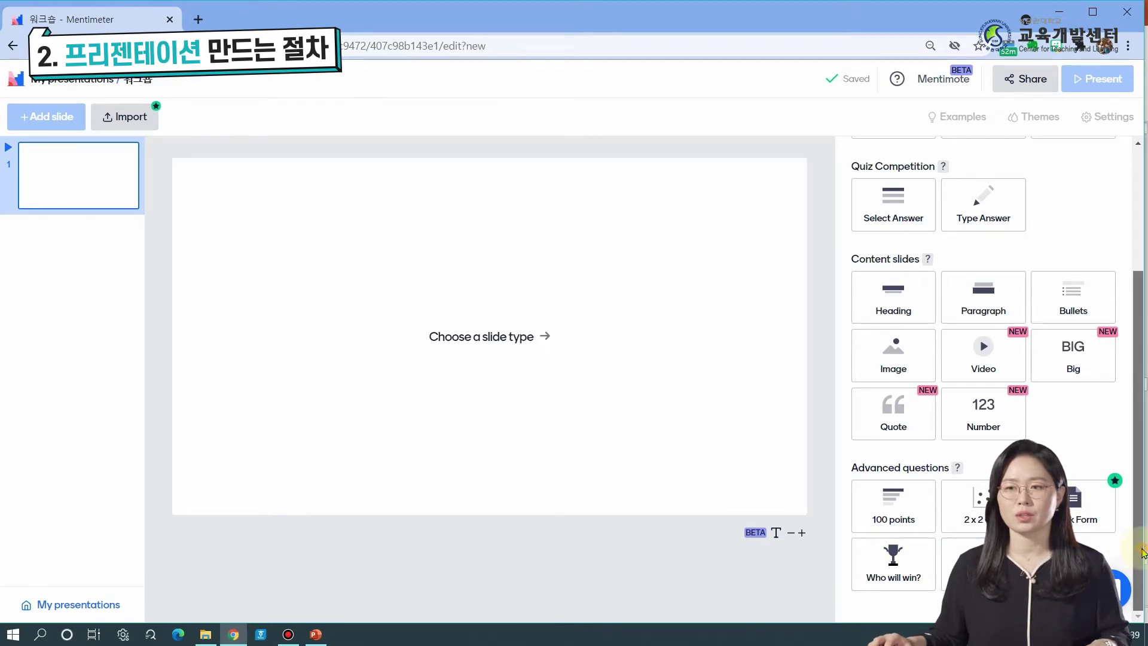
scroll(1144, 456, "up", 2)
scroll(1145, 456, "down", 2)
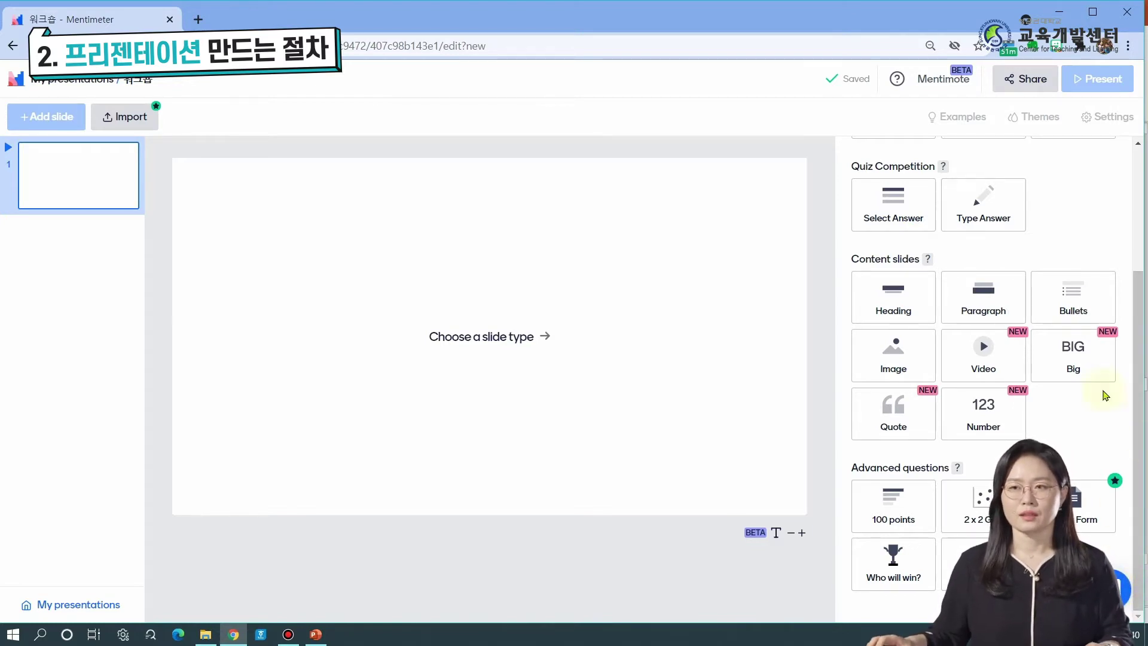
scroll(1100, 371, "up", 3)
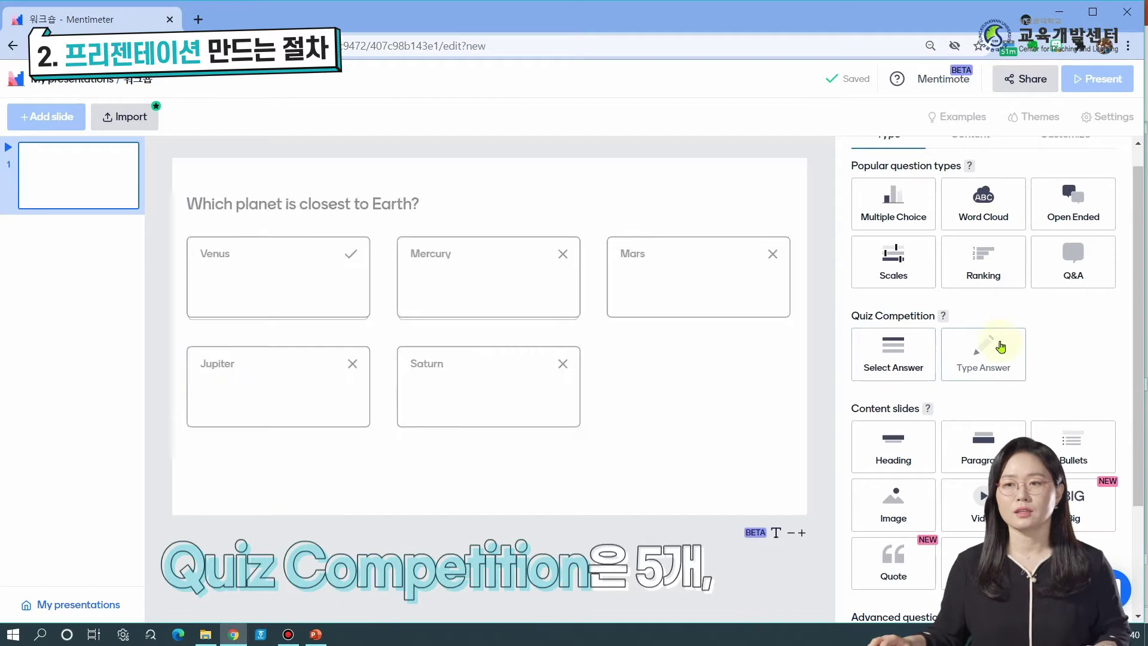
scroll(998, 347, "down", 1)
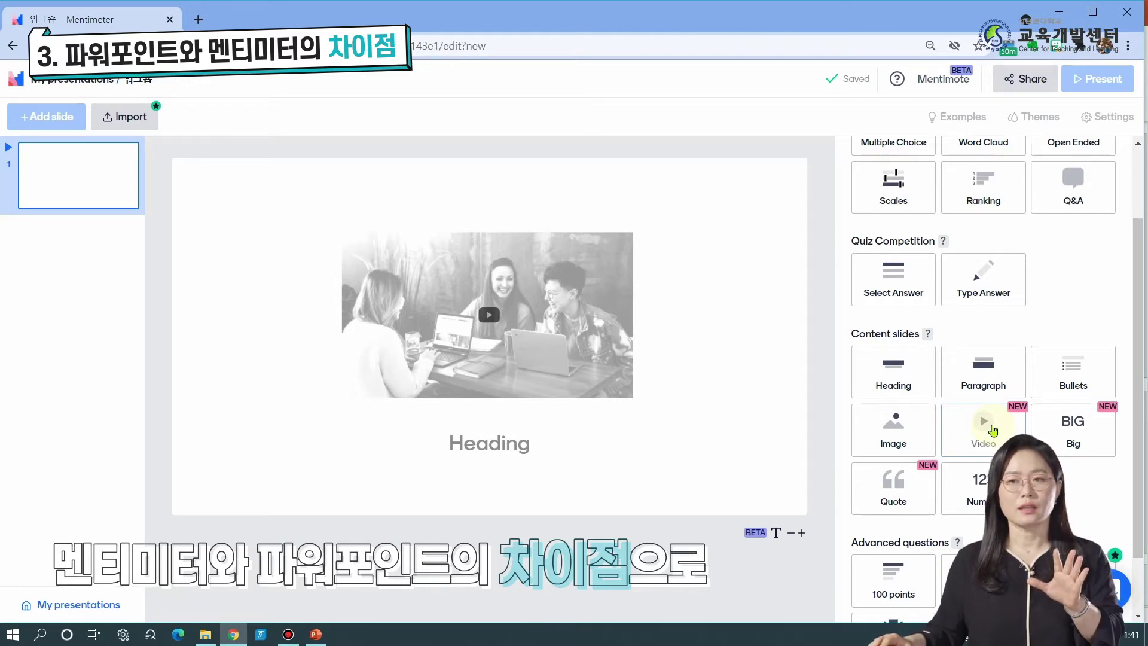
left_click(898, 386)
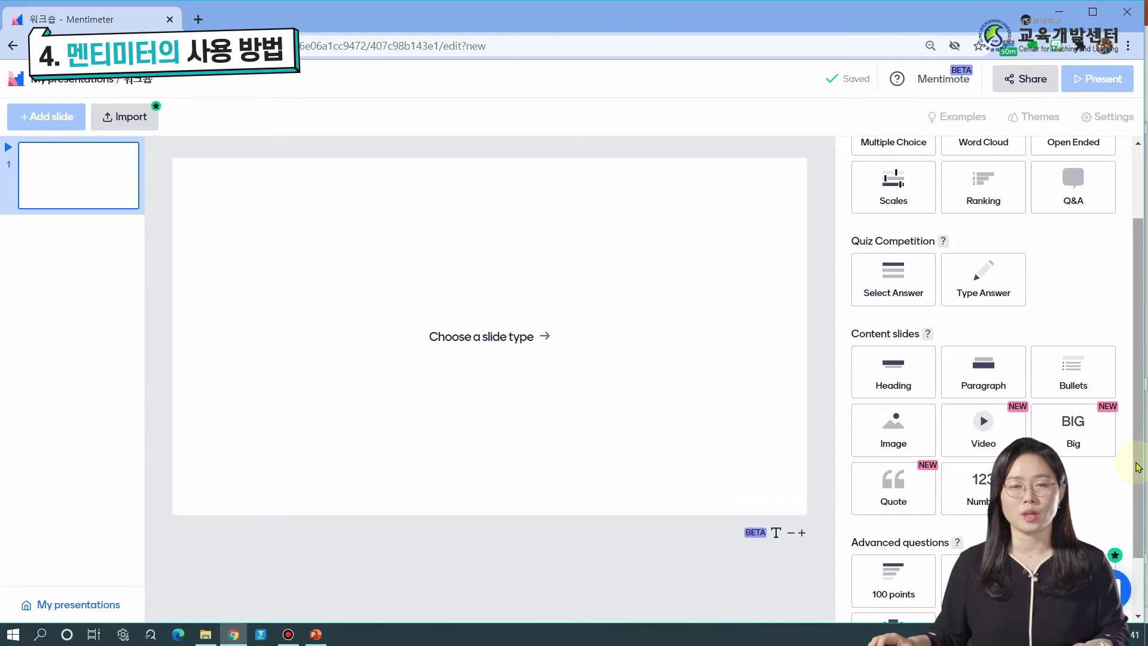
- Make the first slide a Multiple Choice question and set its question text to "가장 좋아하는 과일은?"
scroll(1138, 454, "up", 2)
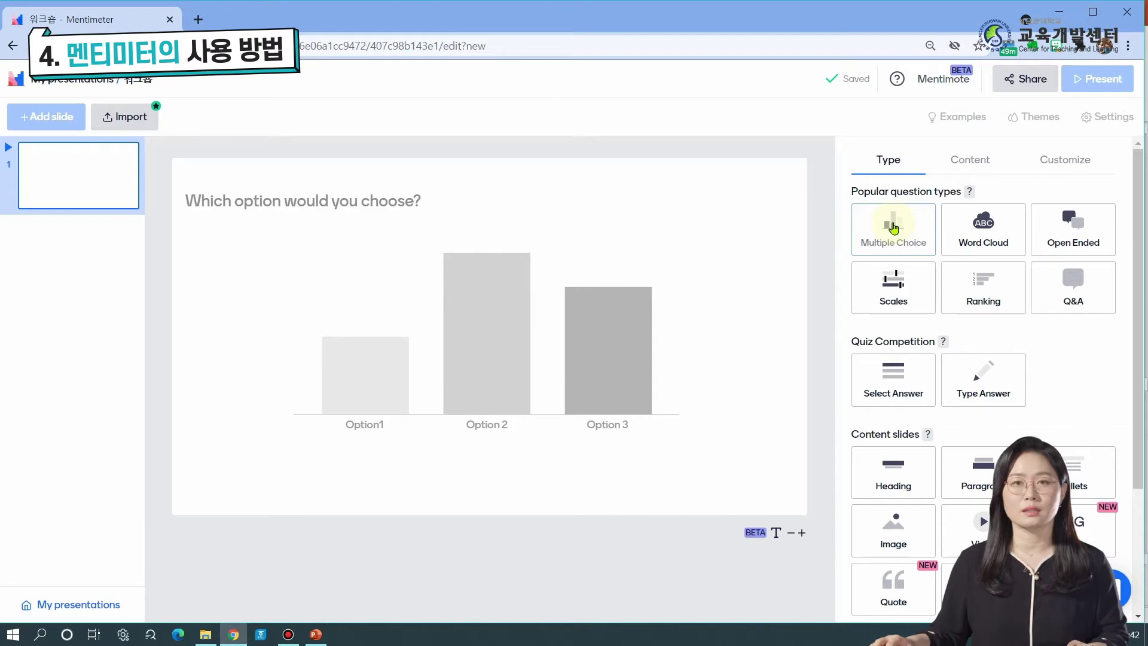
left_click(893, 224)
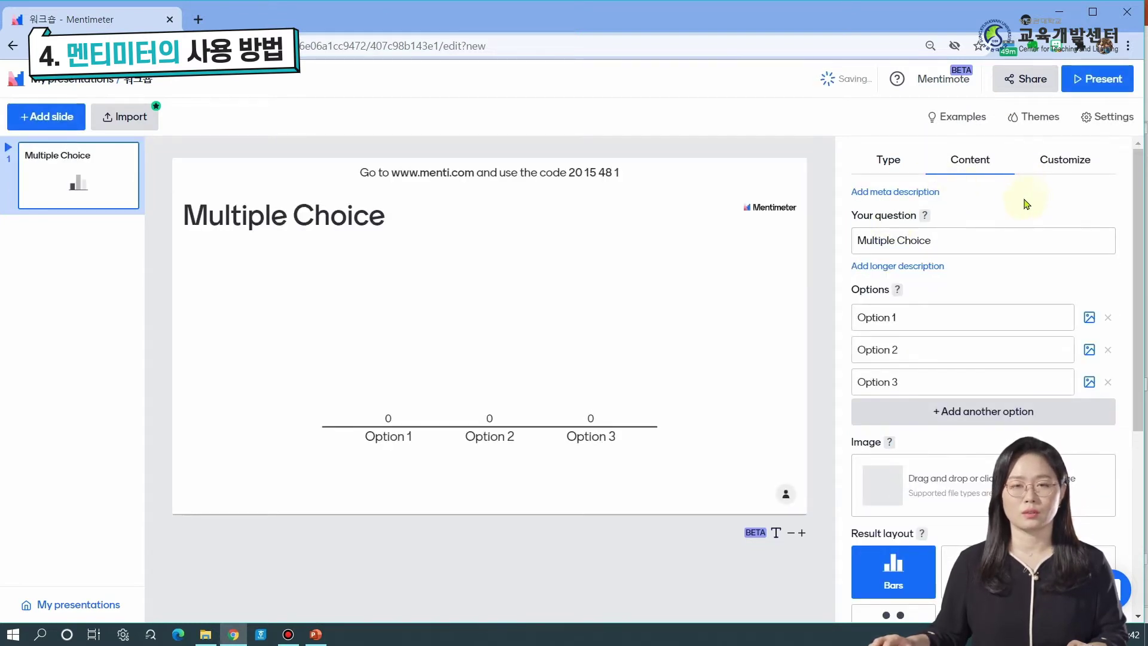
left_click(932, 241)
key("ctrl+a")
key("BackSpace")
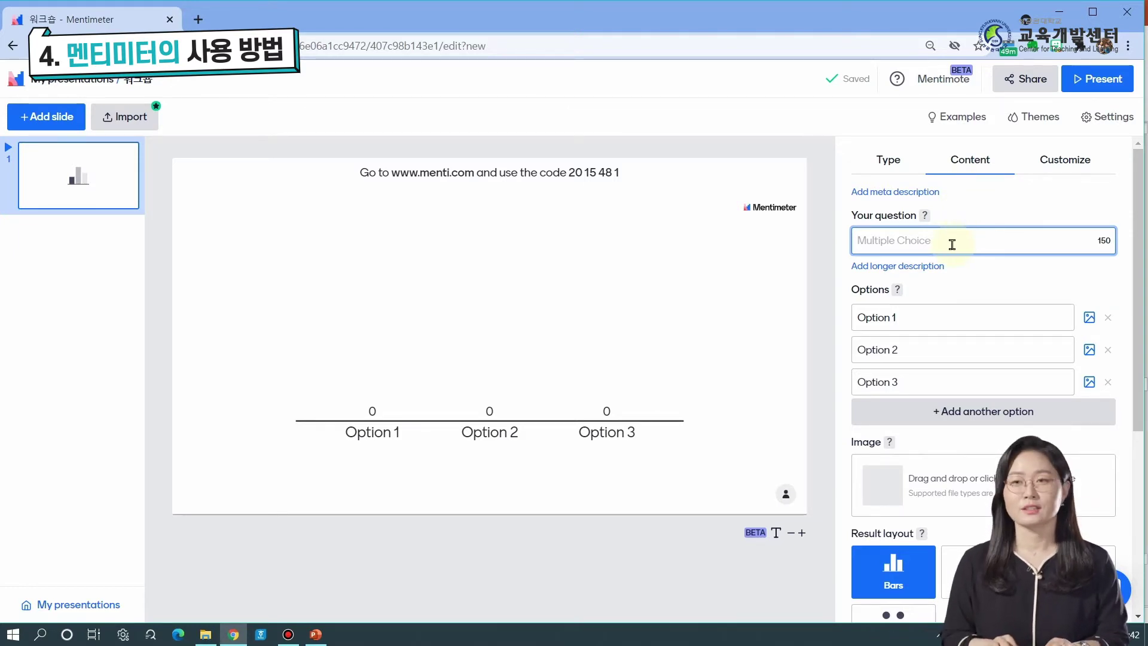
type("가장")
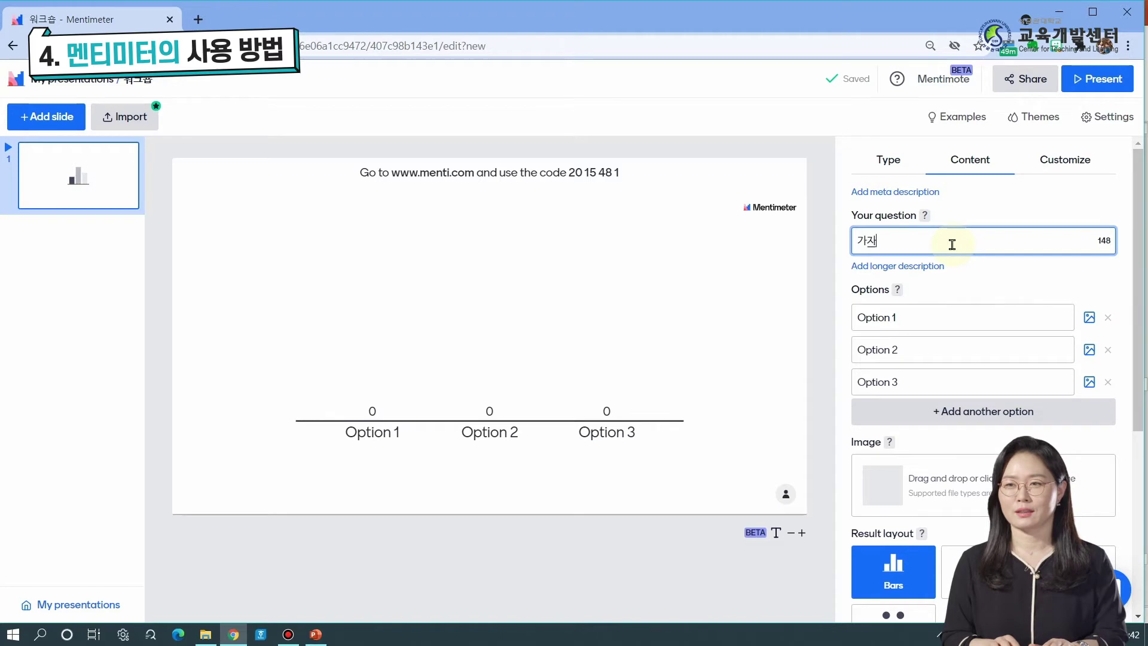
left_click(951, 275)
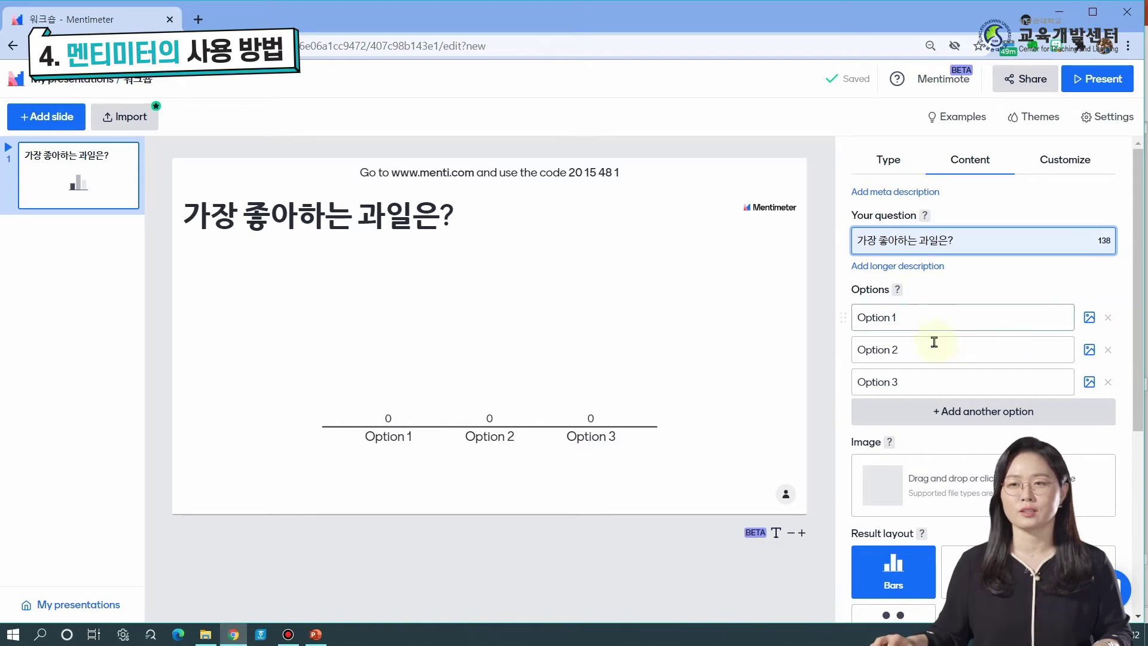
- Set the three answer options to 사과, 배 and 오렌지, and add a fourth option 망고
left_click(886, 321)
type("사과")
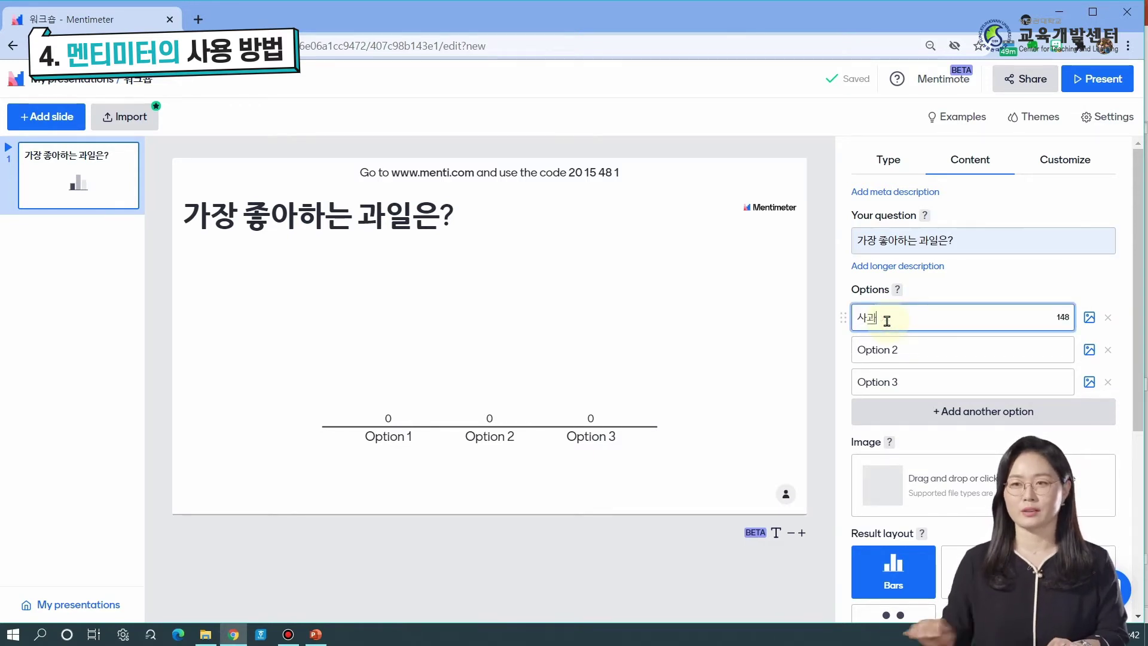
left_click(932, 347)
type("배")
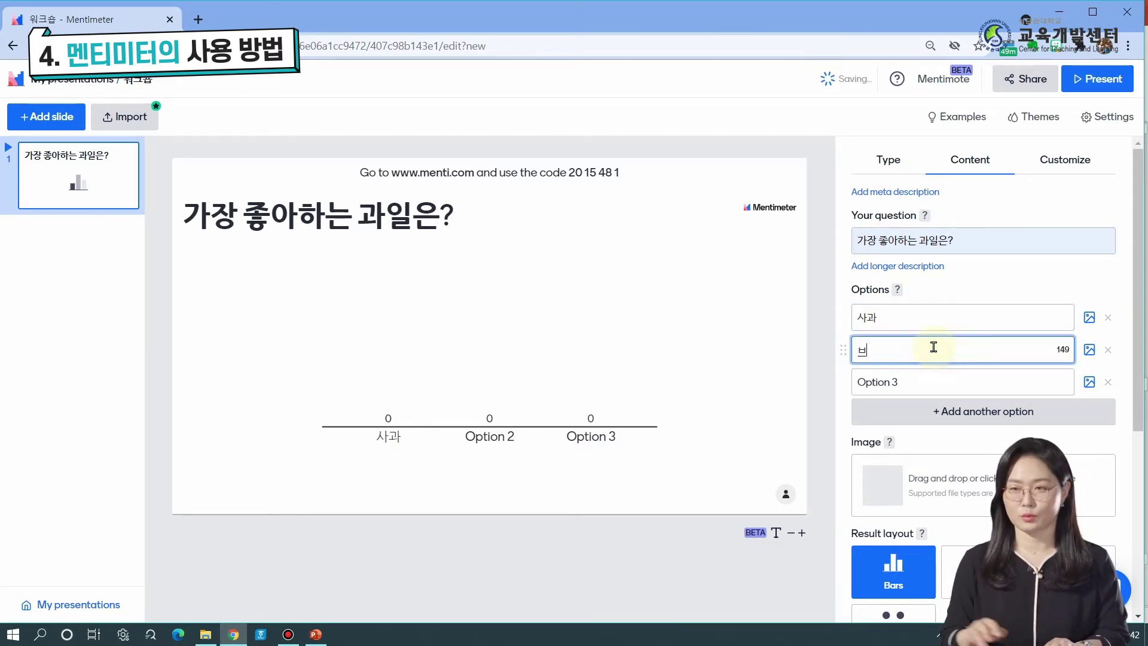
left_click(926, 383)
type("올렌자ㅣ")
scroll(923, 366, "down", 3)
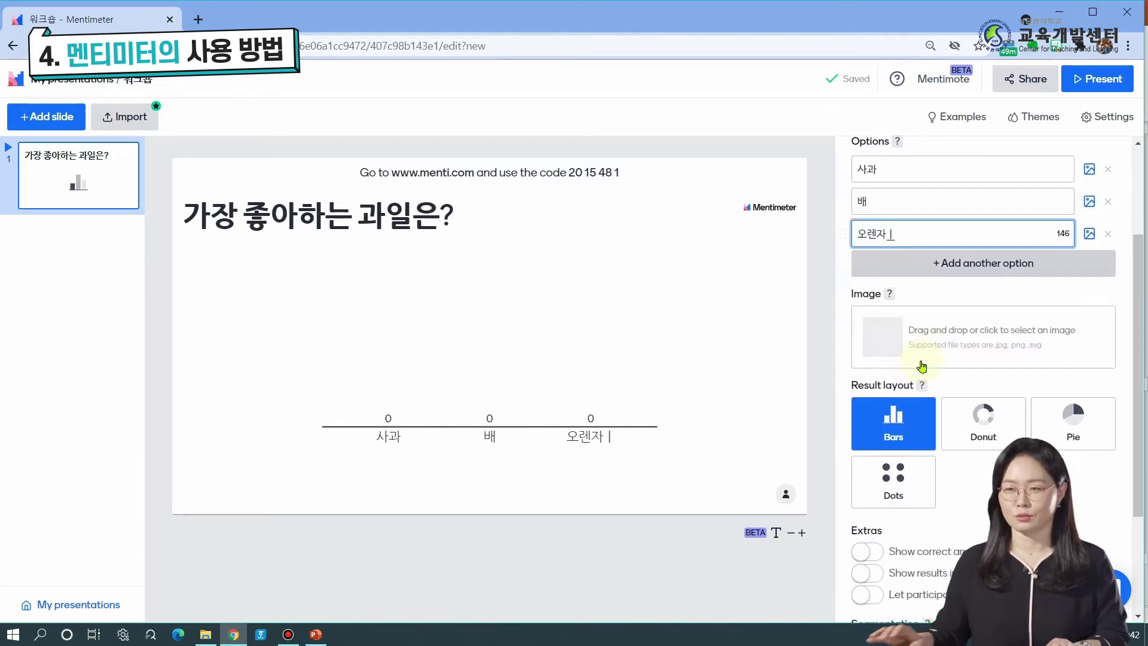
key("BackSpace")
key("BackSpace")
key("BackSpace")
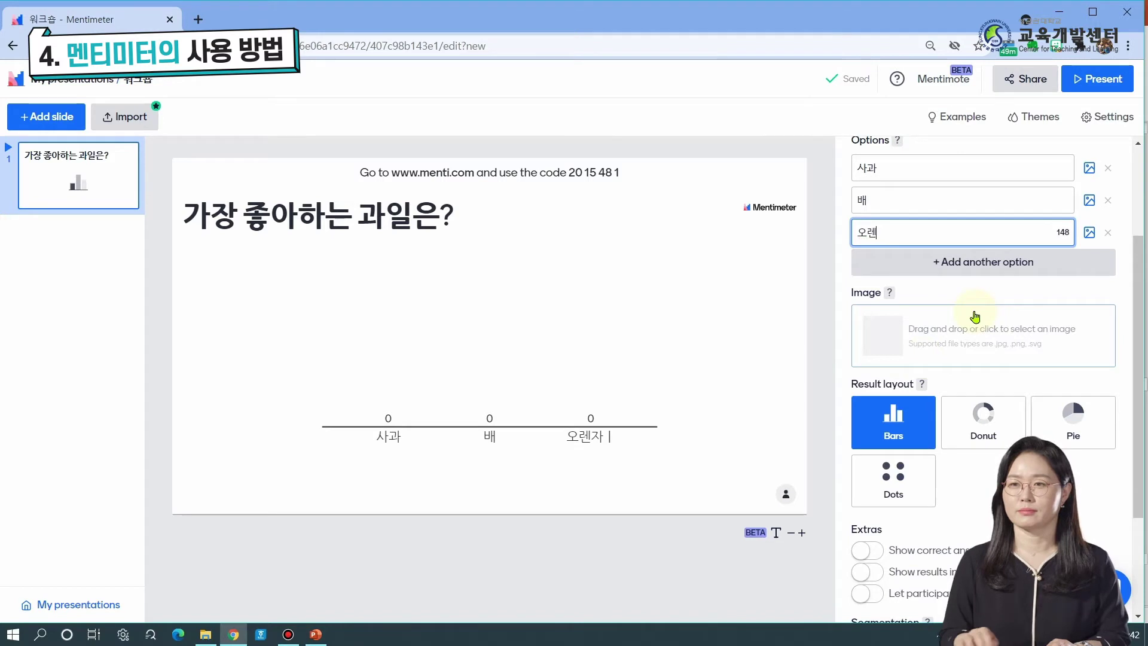
type("렌지")
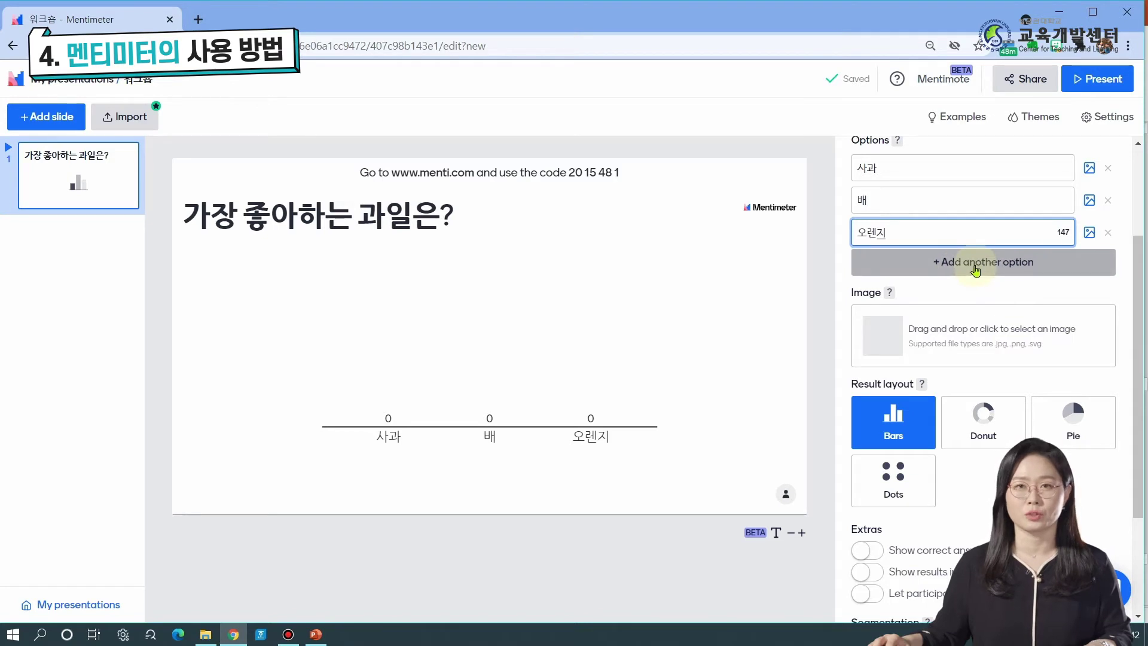
left_click(975, 268)
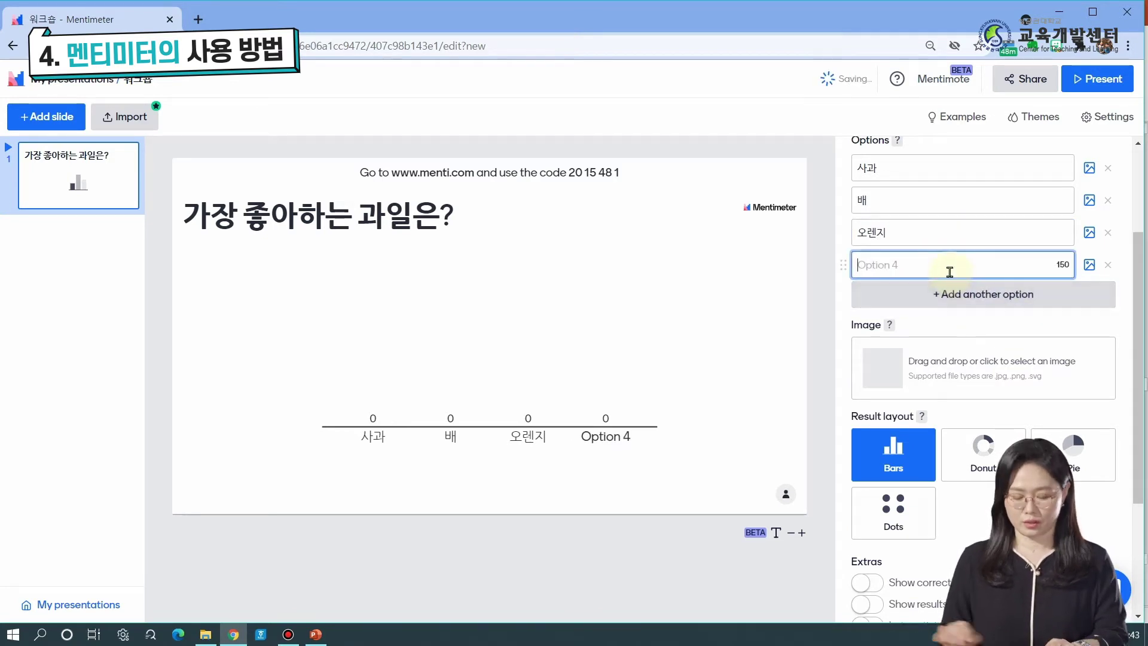
type("망고")
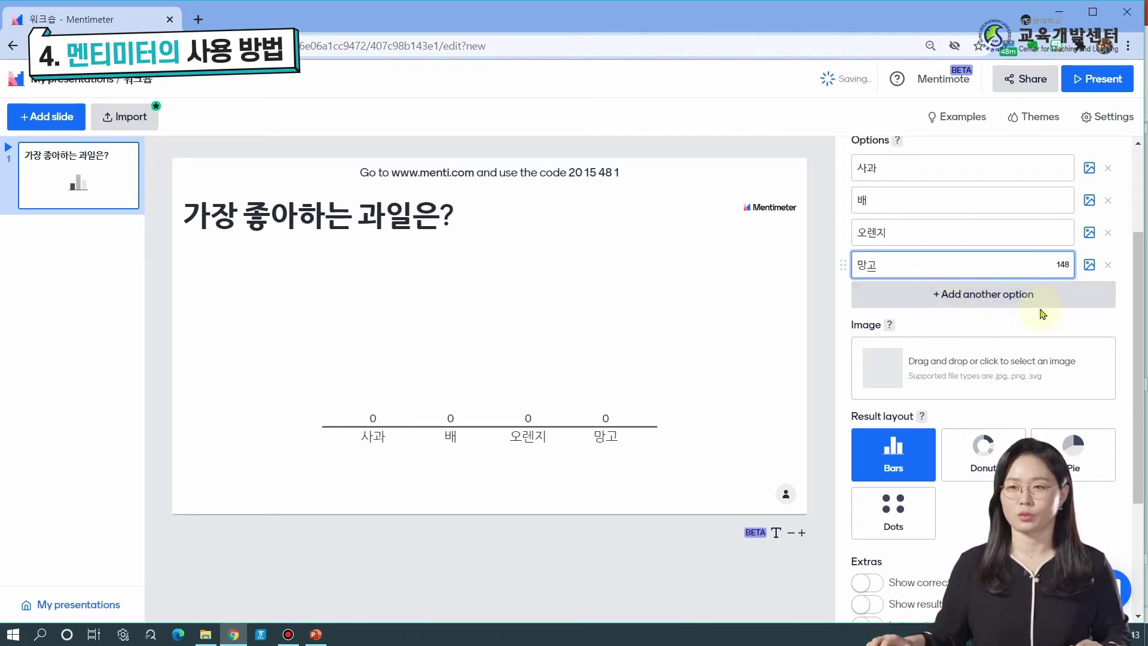
- Add a picture of a single red apple to the 사과 option by searching the image library for "apple"
scroll(1112, 317, "up", 3)
scroll(1136, 323, "down", 1)
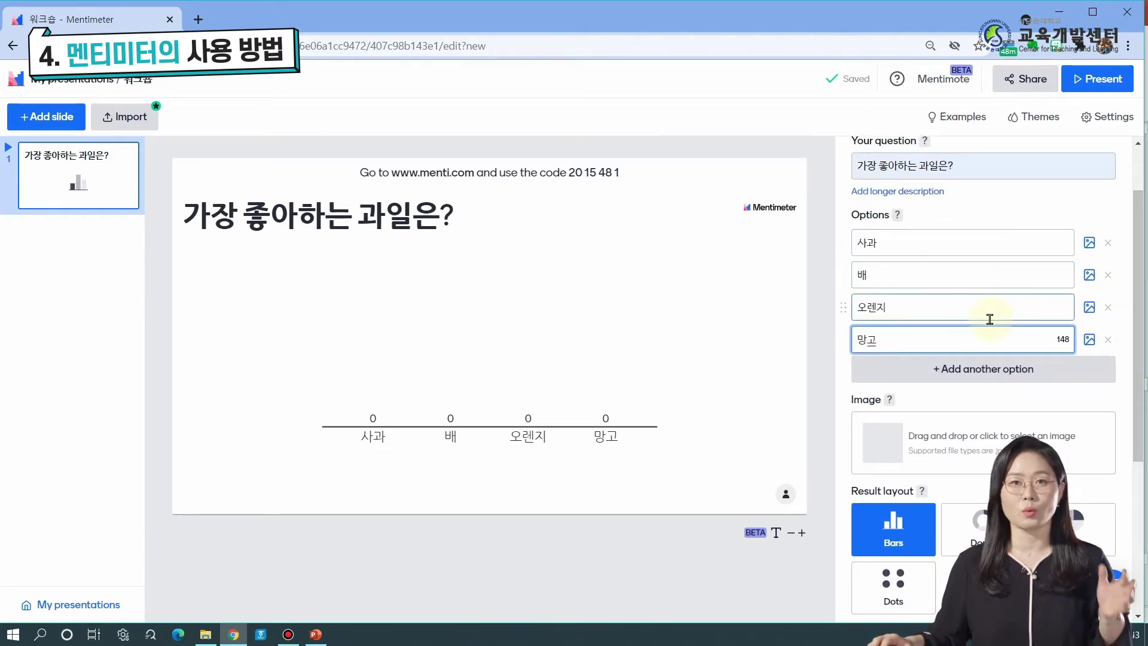
left_click(1092, 247)
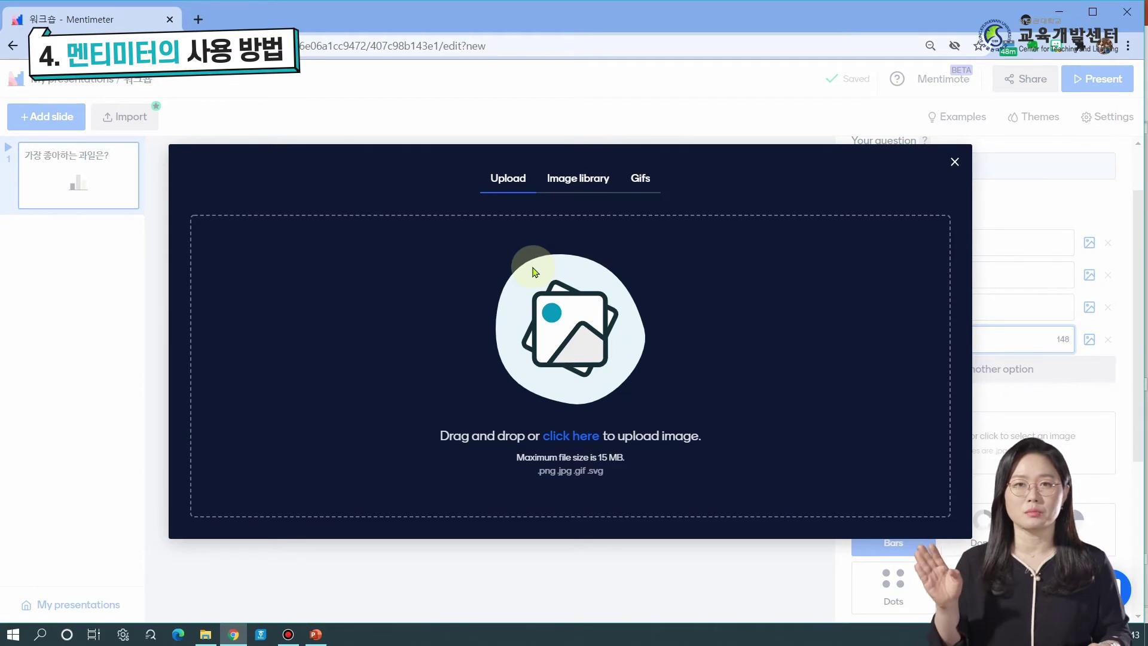
left_click(579, 182)
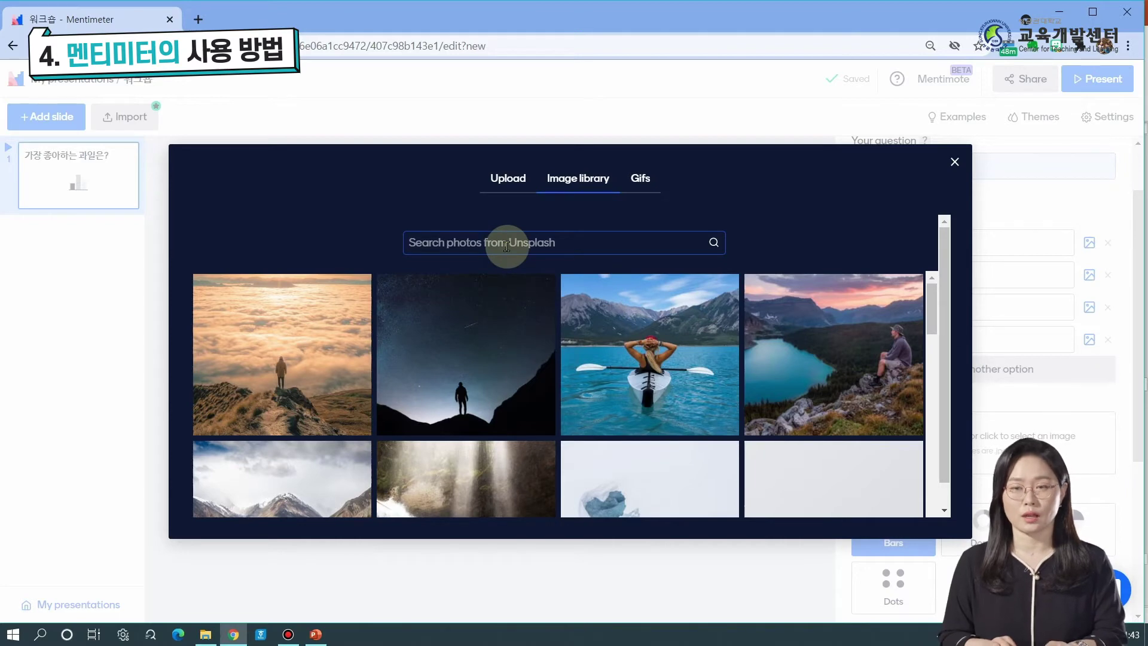
type("apple")
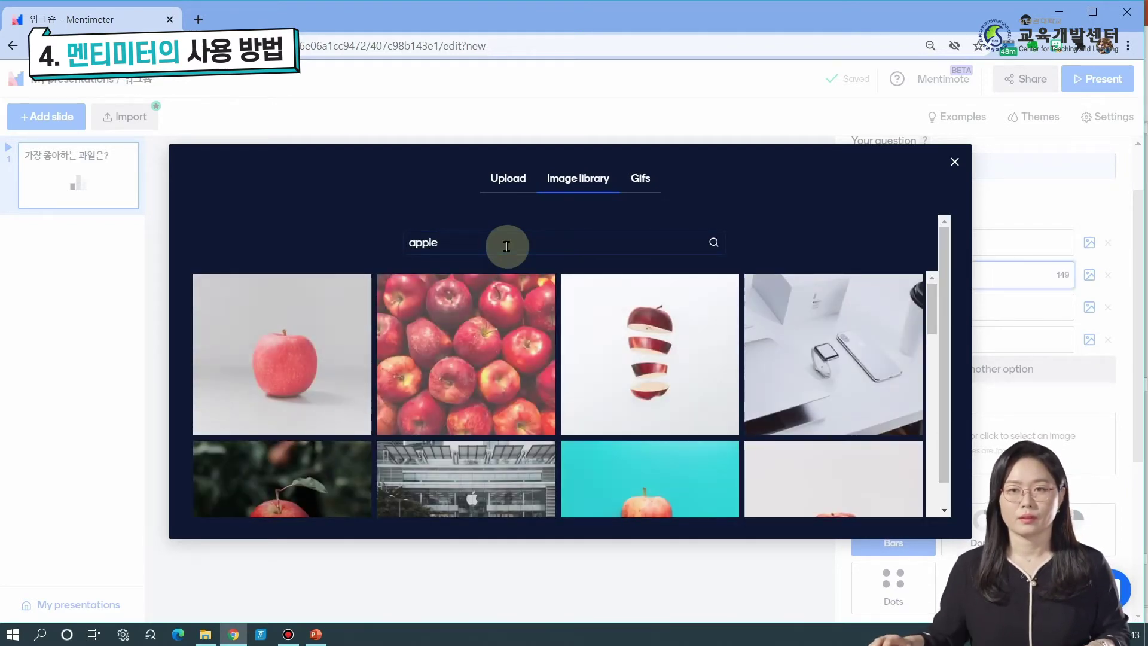
left_click(313, 339)
left_click(927, 504)
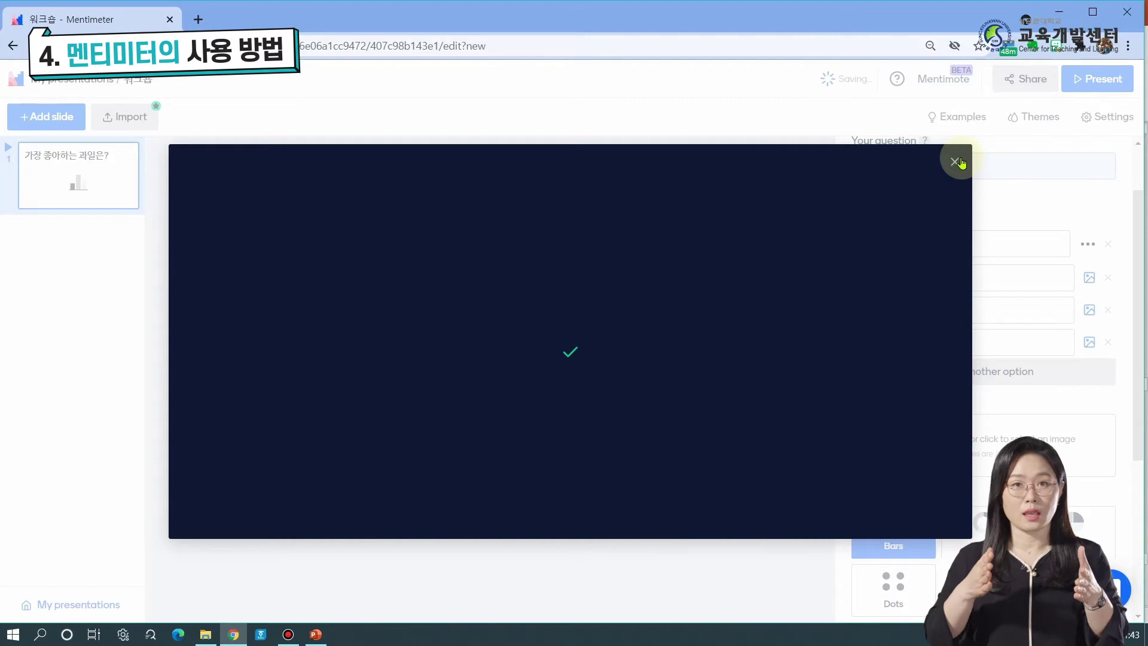
left_click(959, 160)
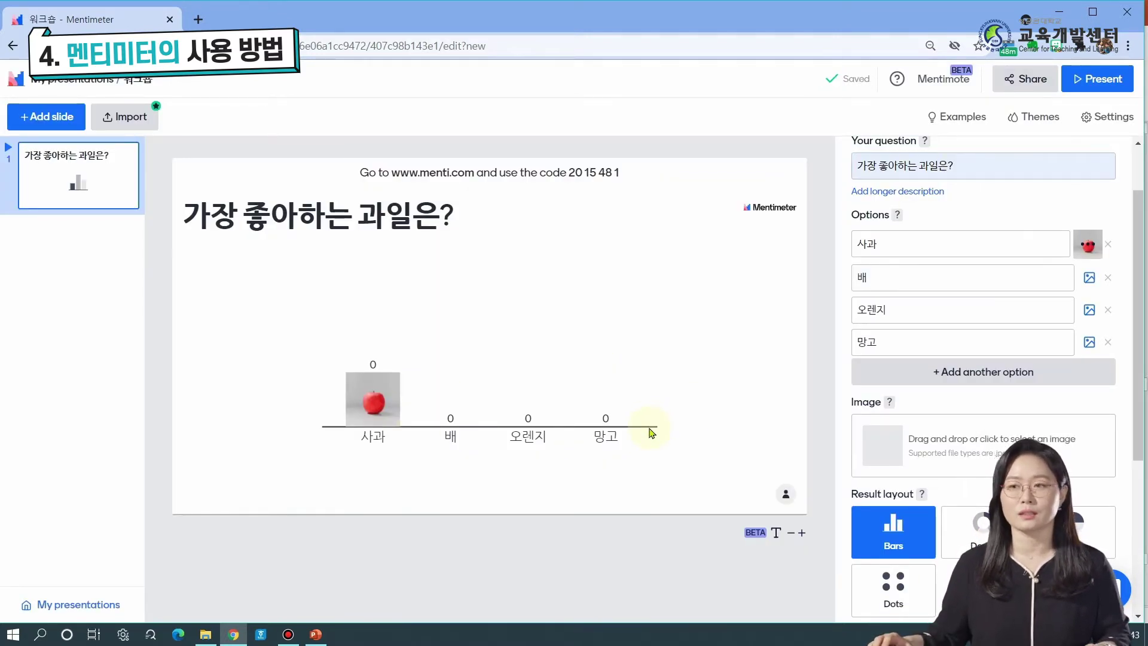
- Review the multiple-choice slide's result layouts, Extras and segmentation settings
mouse_move(1089, 250)
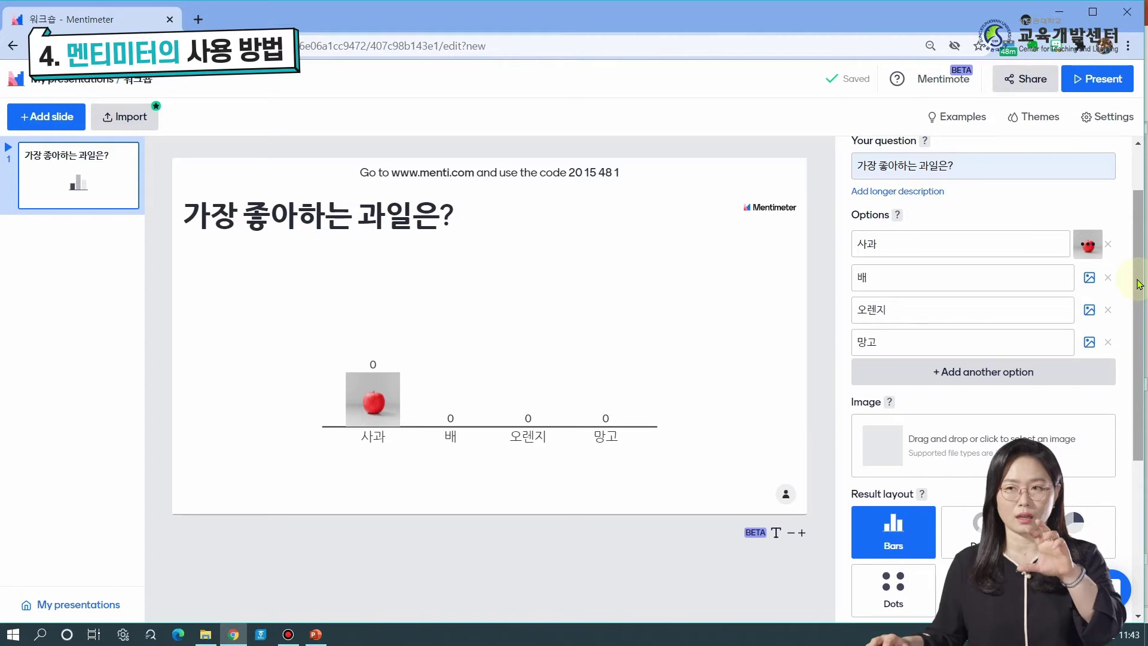
left_click_drag(1139, 284, 1141, 414)
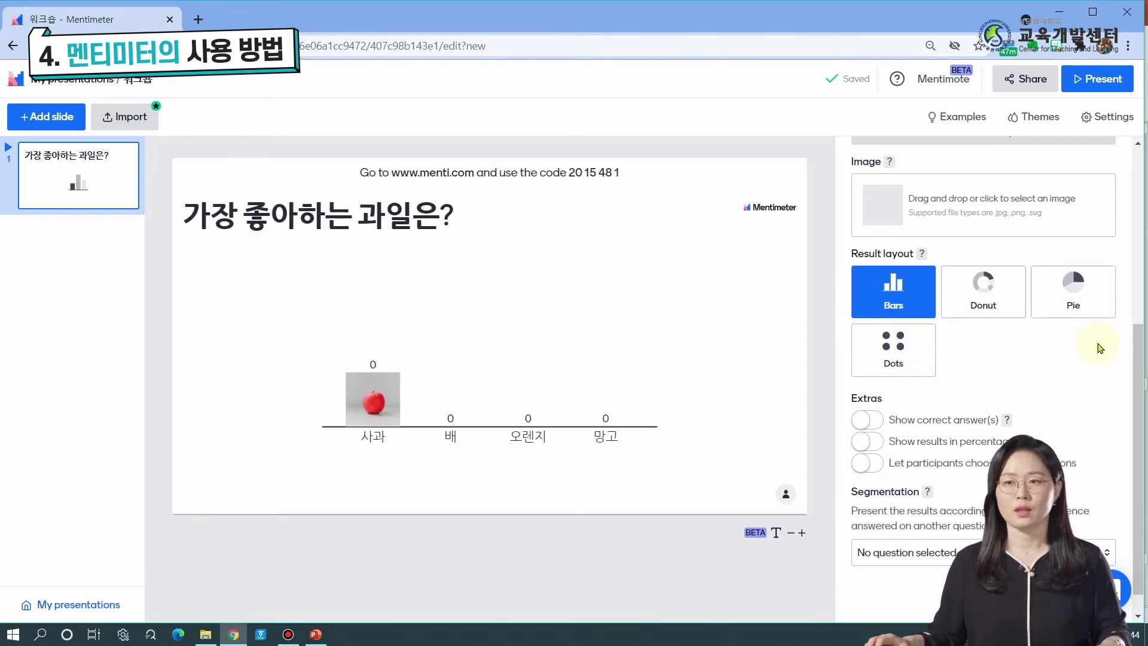
scroll(1130, 368, "down", 1)
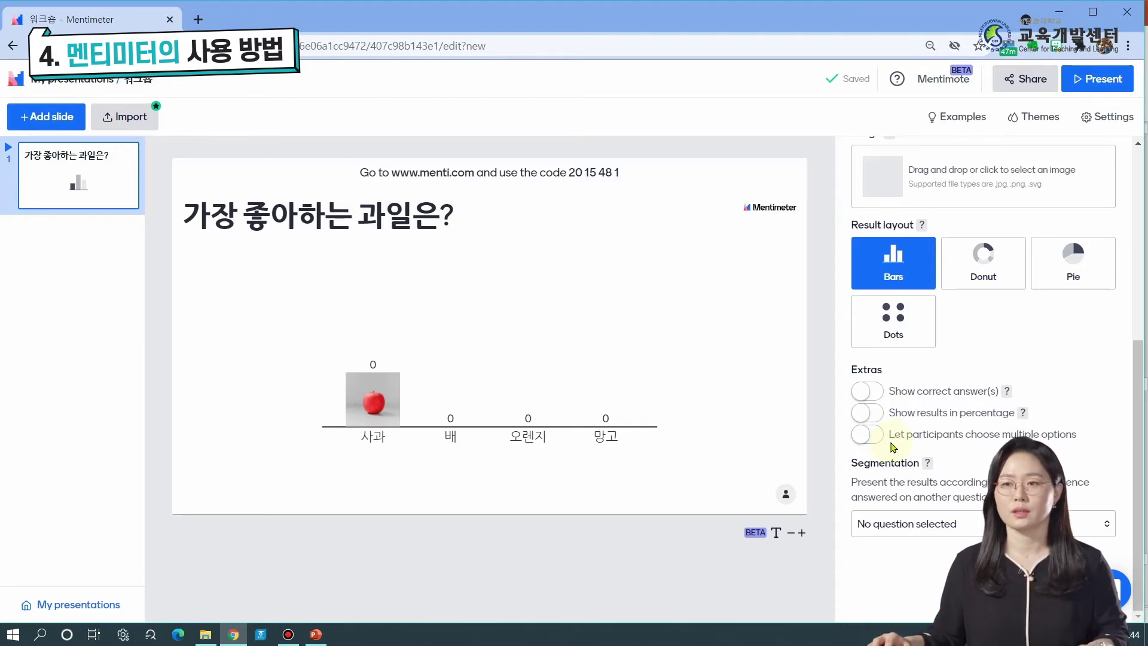
- Let participants choose multiple options on the fruit question, limiting each participant to 2 options
left_click(890, 435)
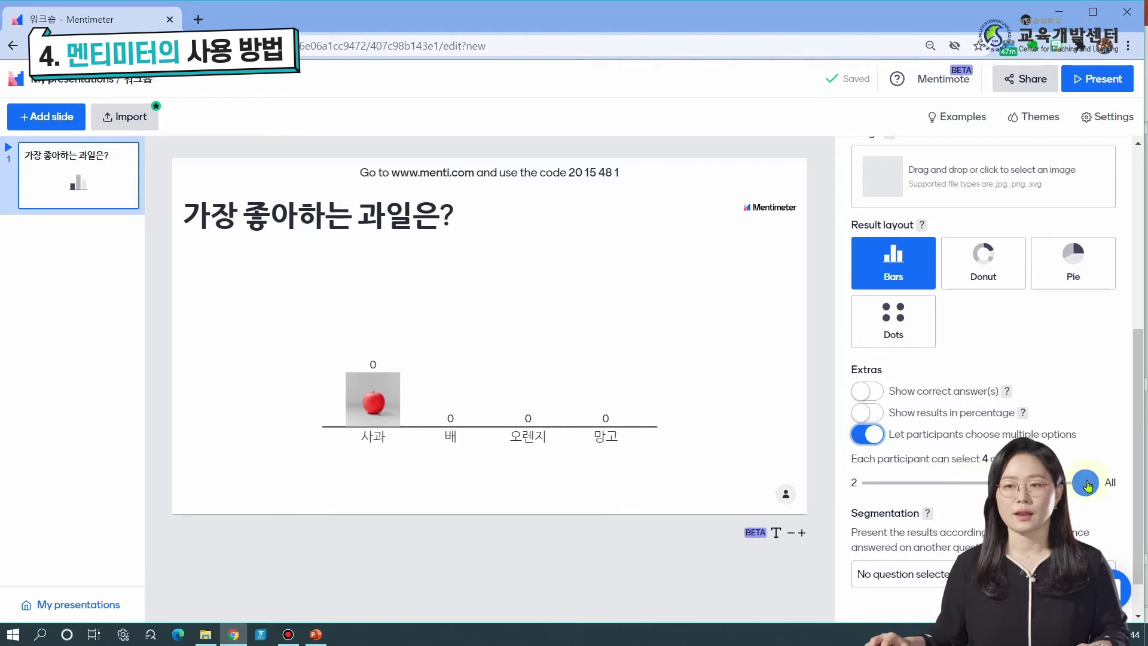
left_click(866, 483)
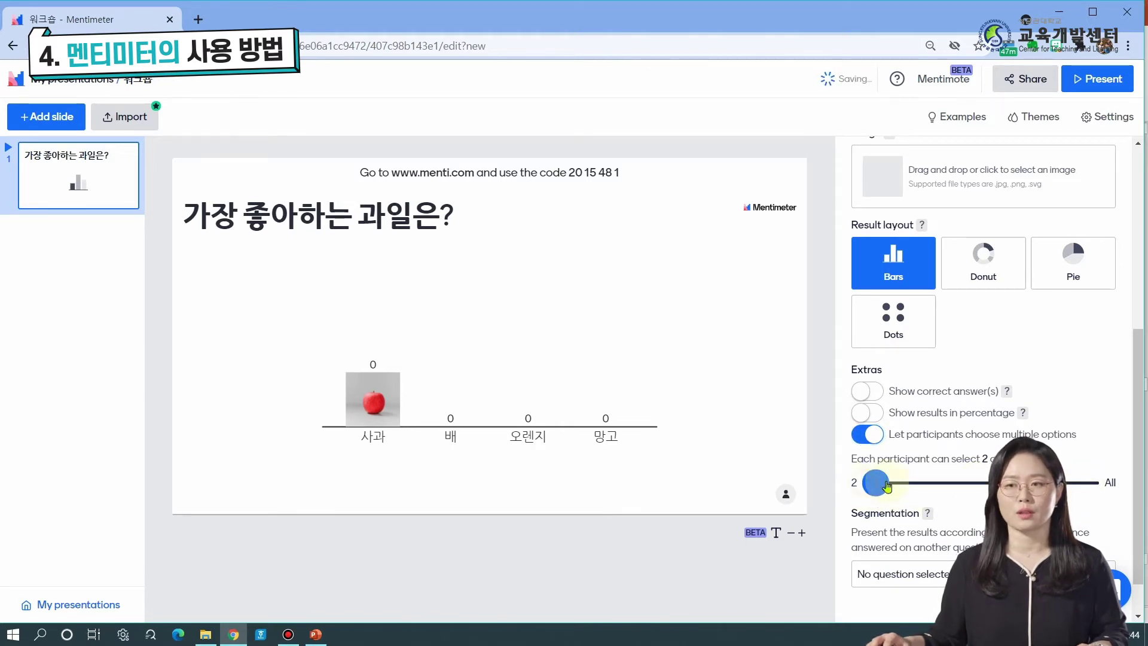
left_click(974, 488)
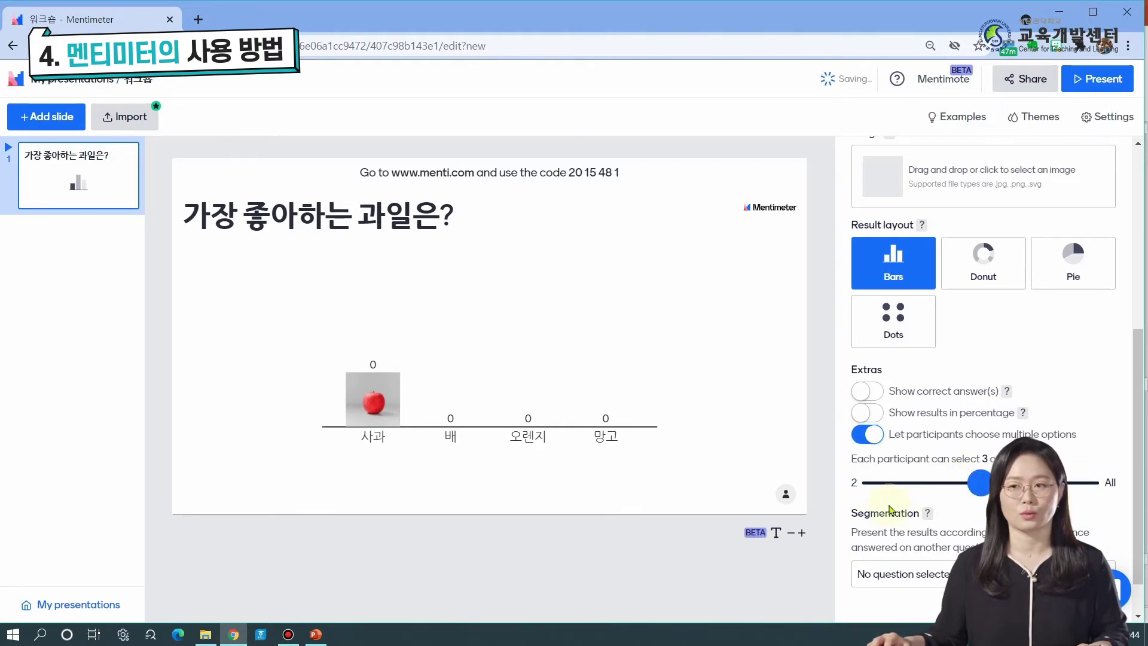
left_click(868, 485)
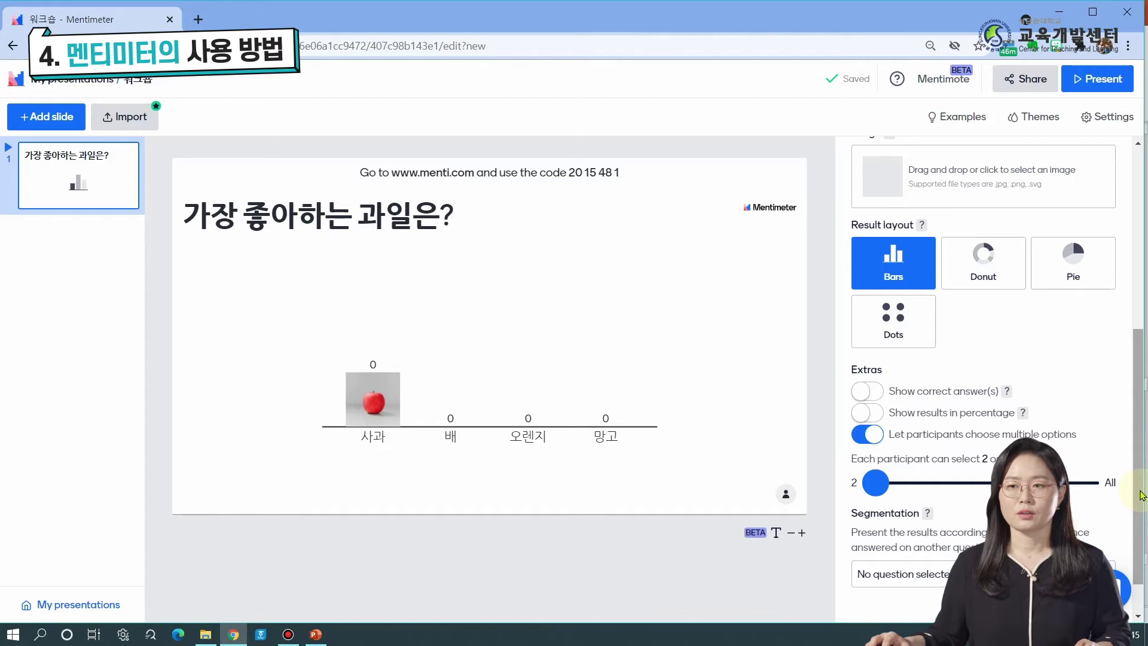
- Add a second slide of type Open Ended with the question text "오늘 수업 피드백"
left_click_drag(1139, 495, 1136, 318)
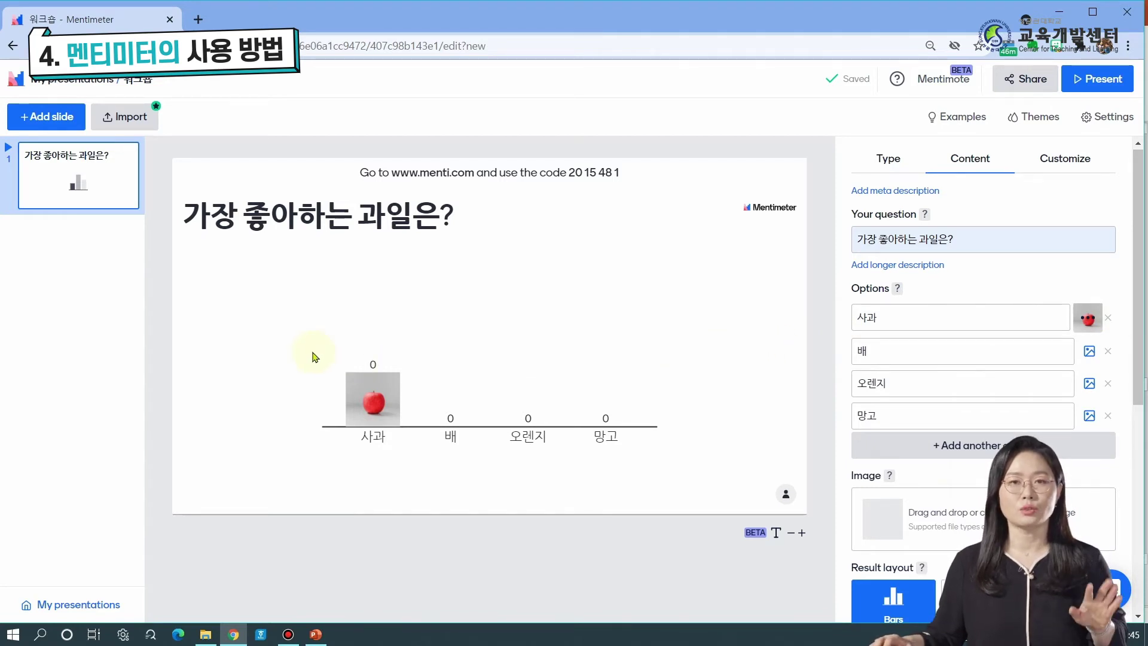
left_click(37, 120)
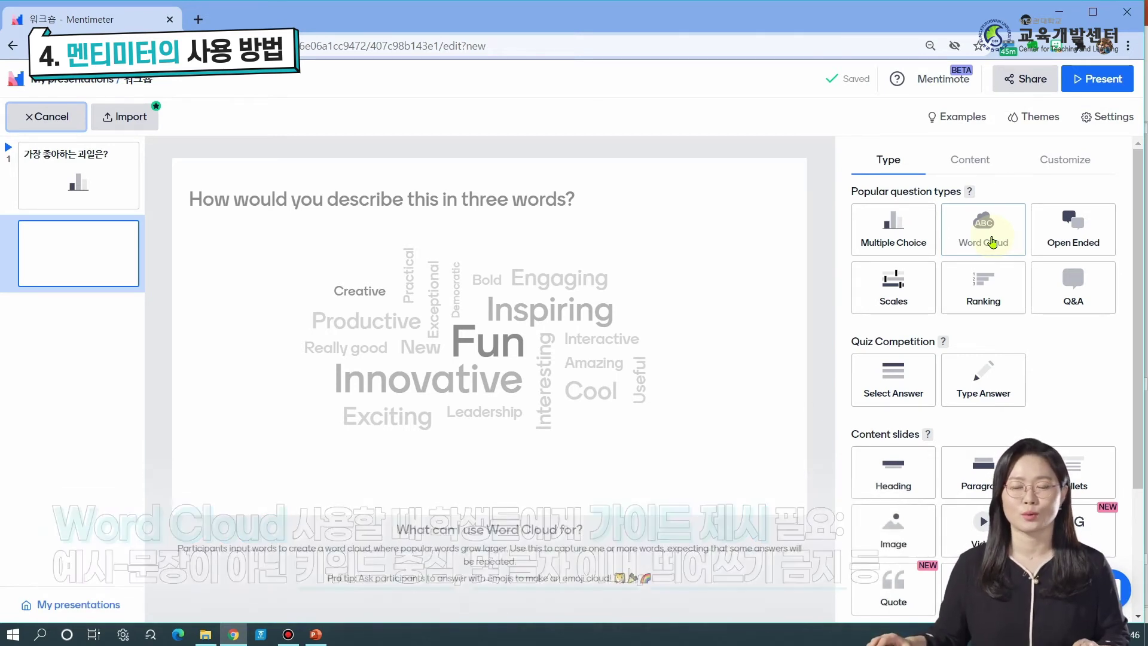
left_click(1082, 232)
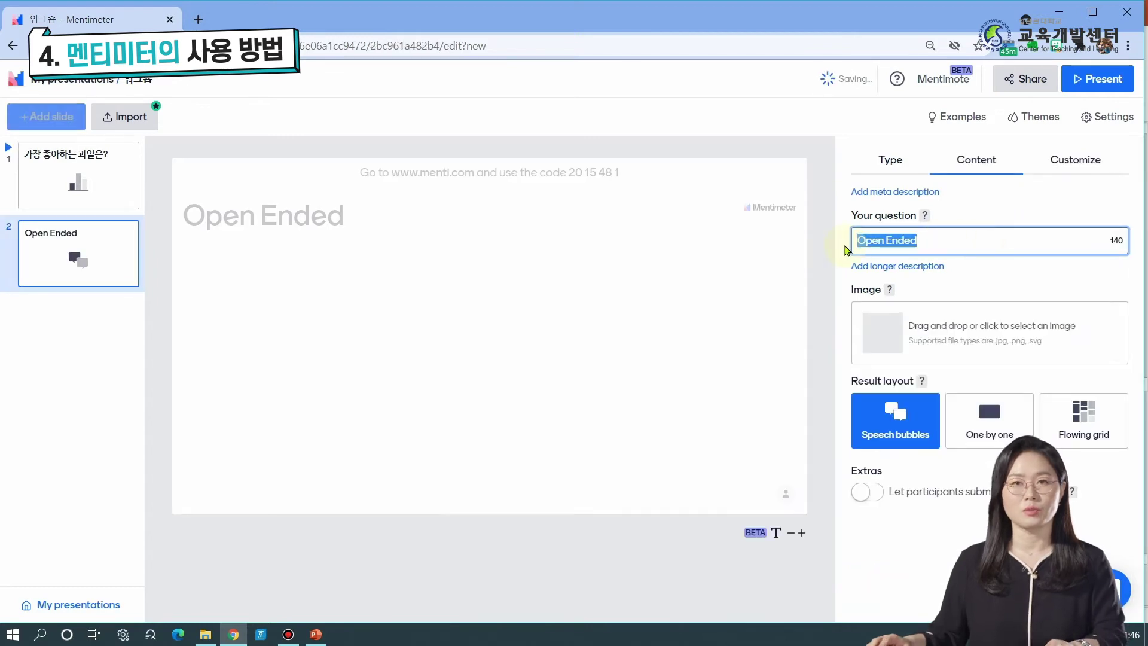
type("오늘 ")
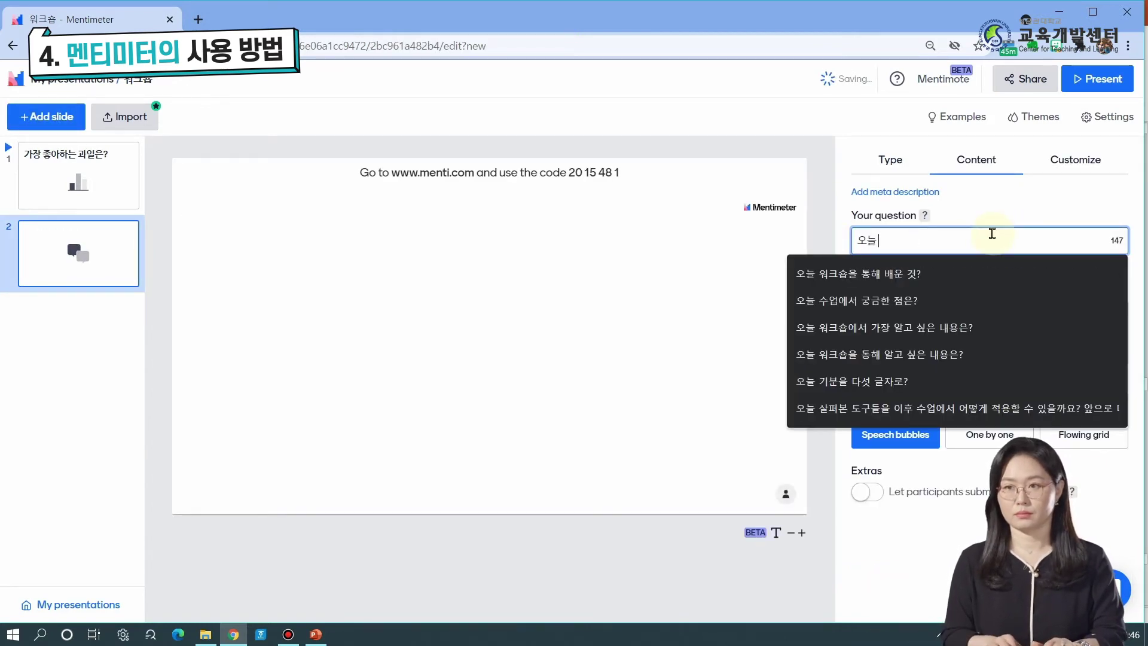
type("수업 피드배ㄱ")
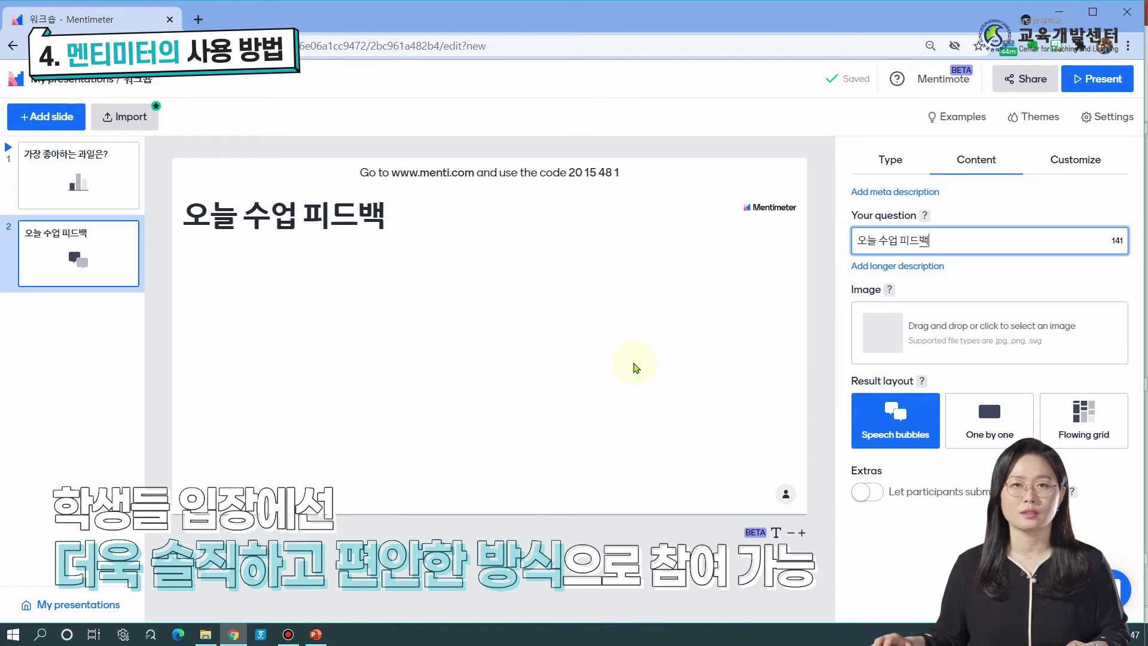
left_click(725, 341)
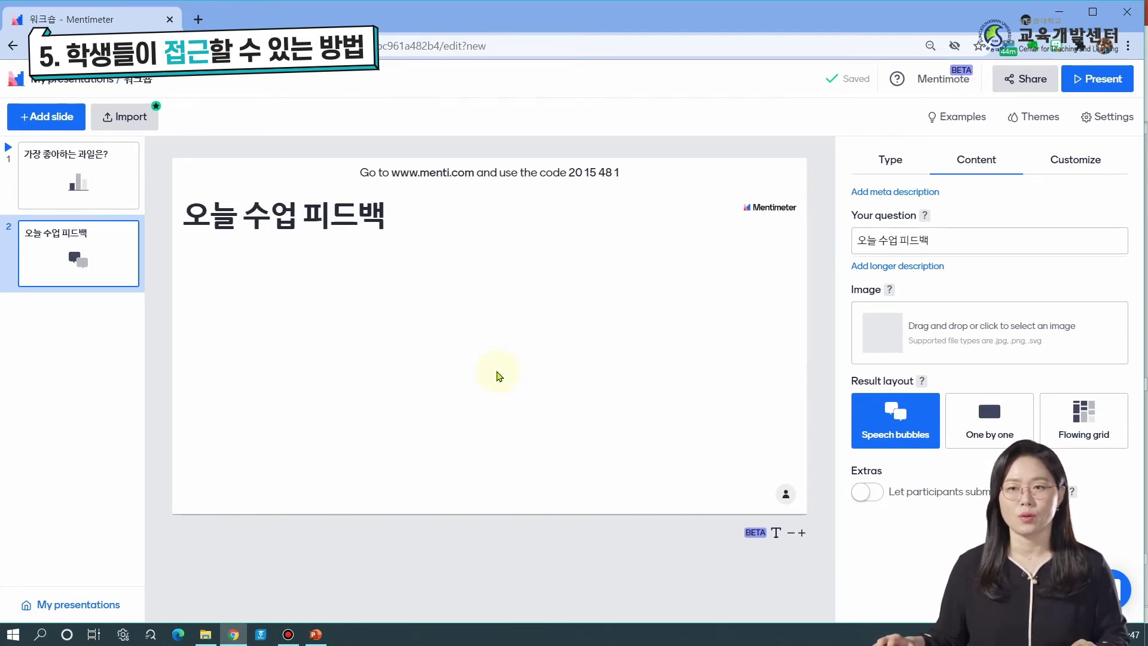
- Examine the voting code and its validity in the sharing settings, and the joining instructions on the slide
left_click(1023, 87)
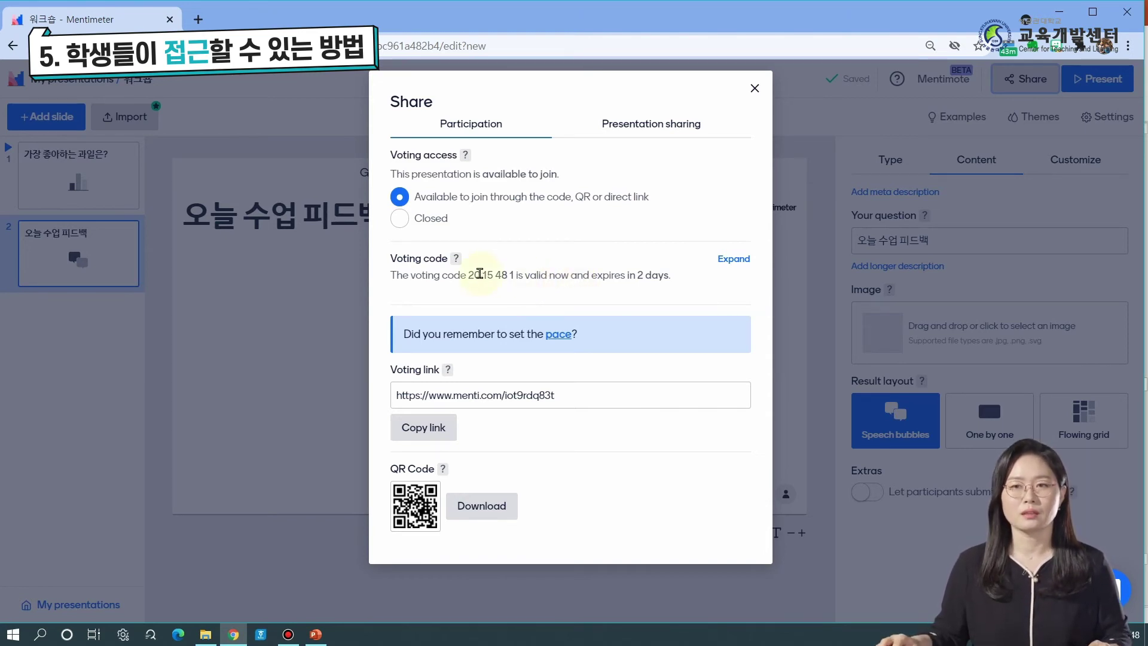
left_click_drag(468, 274, 520, 273)
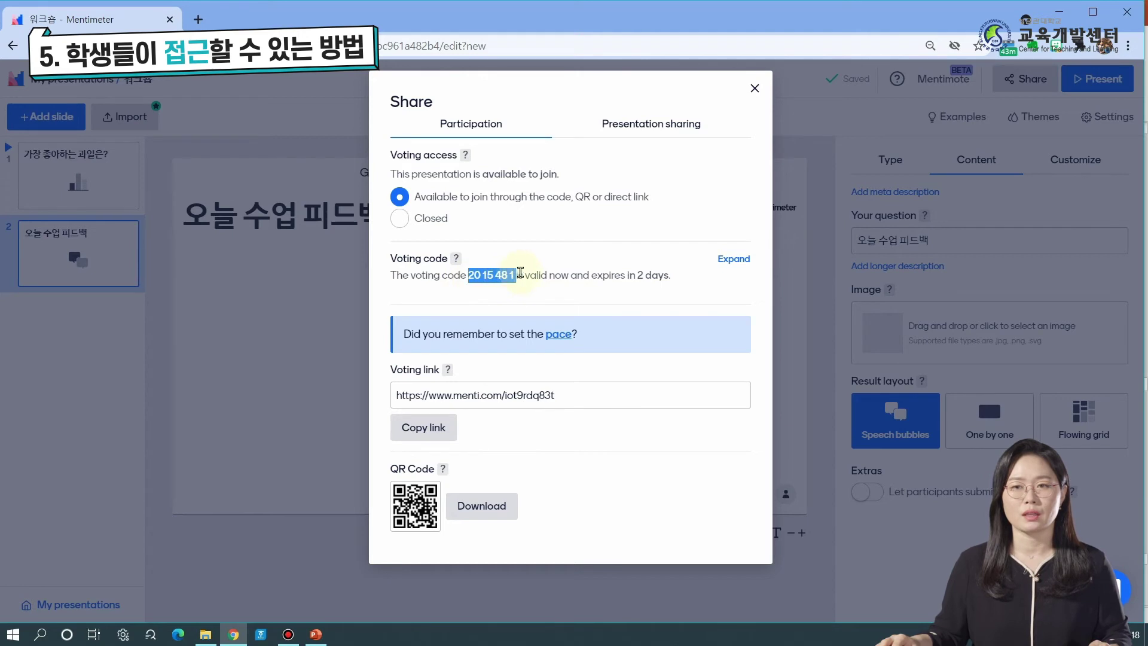
left_click(580, 288)
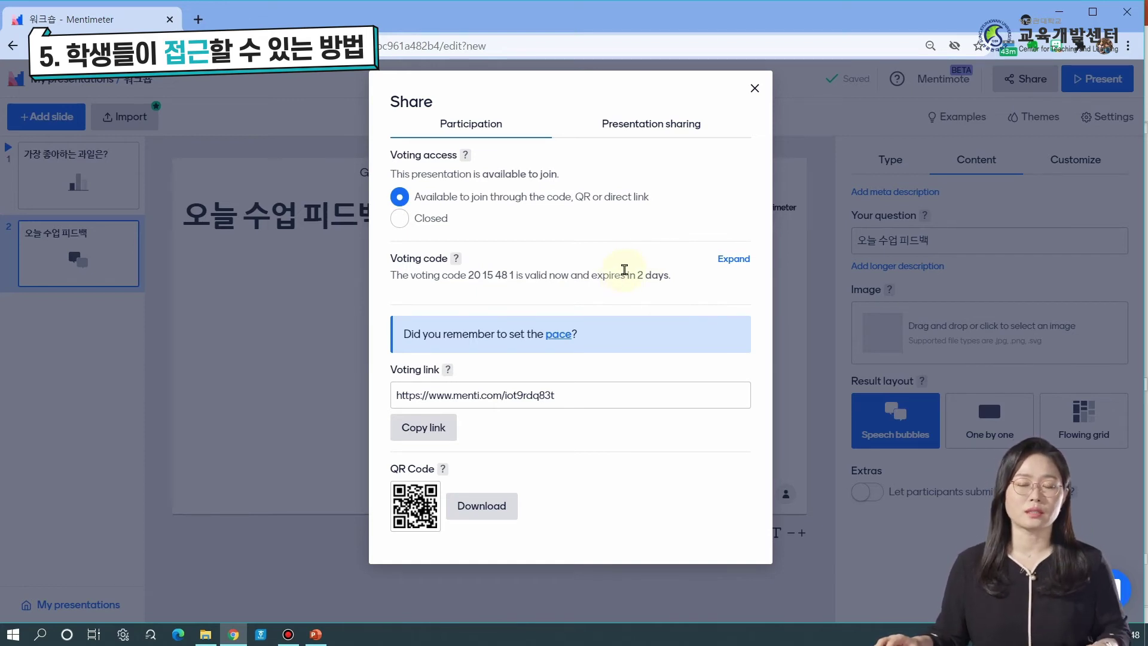
left_click(754, 88)
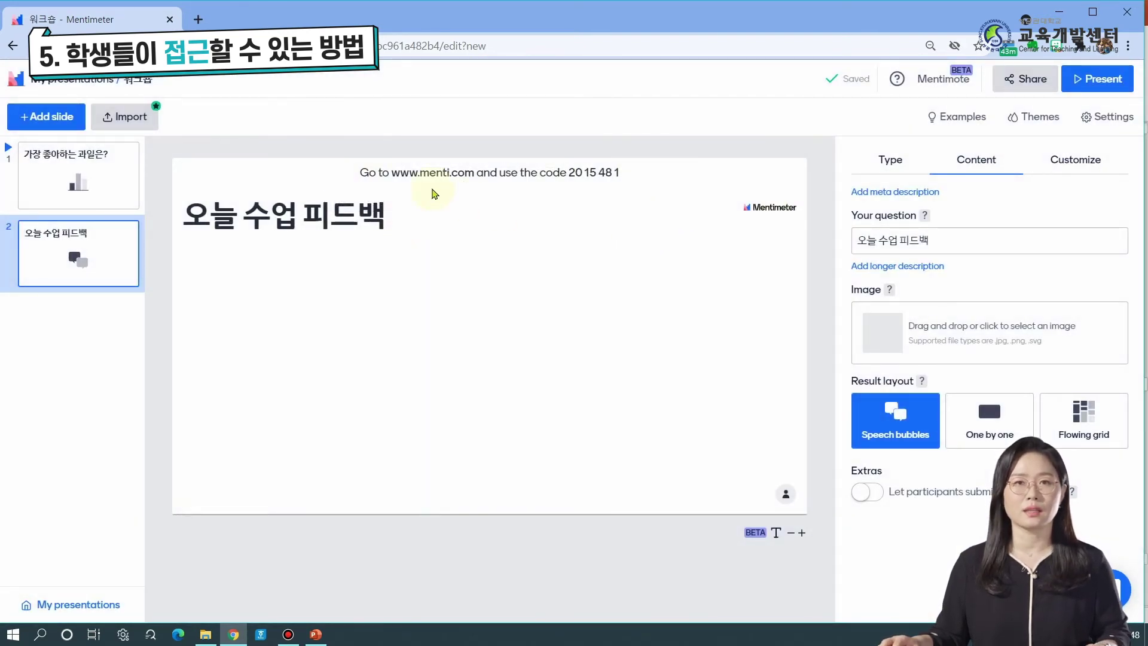
mouse_move(622, 186)
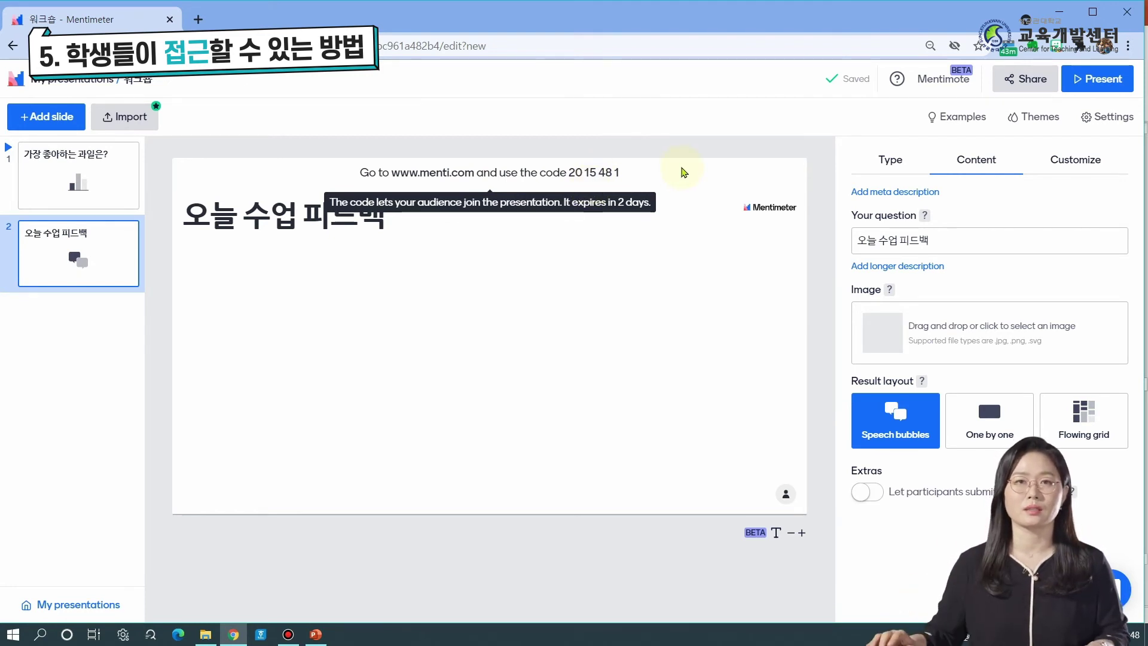
- Copy the presentation's voting link from the sharing settings and close them
left_click(1032, 80)
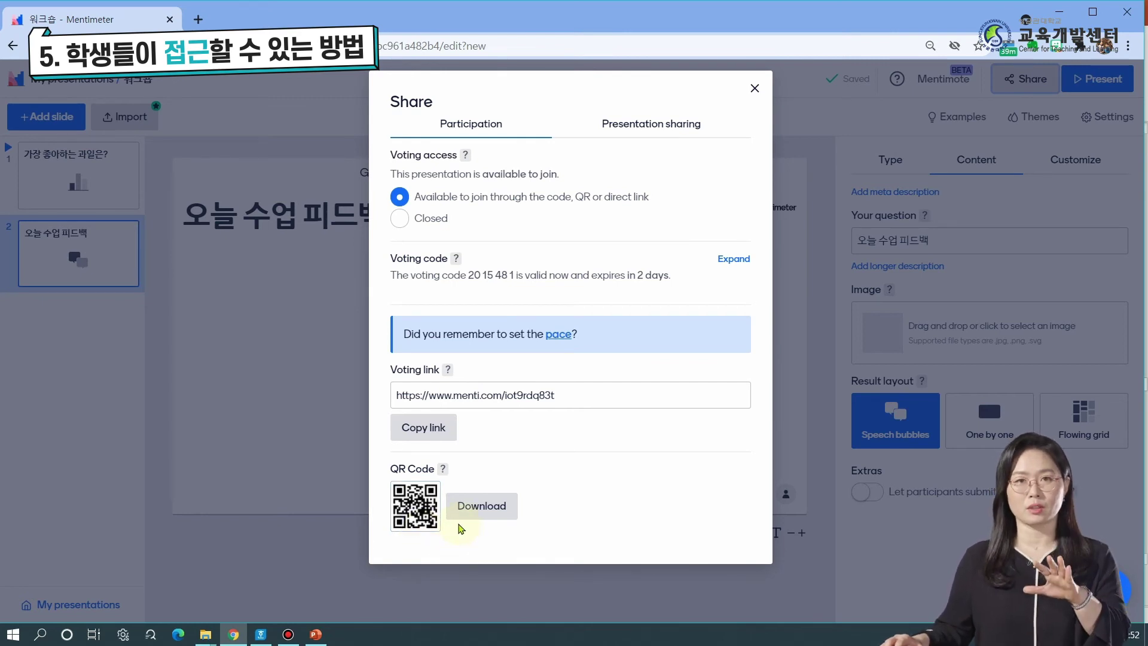
left_click(437, 431)
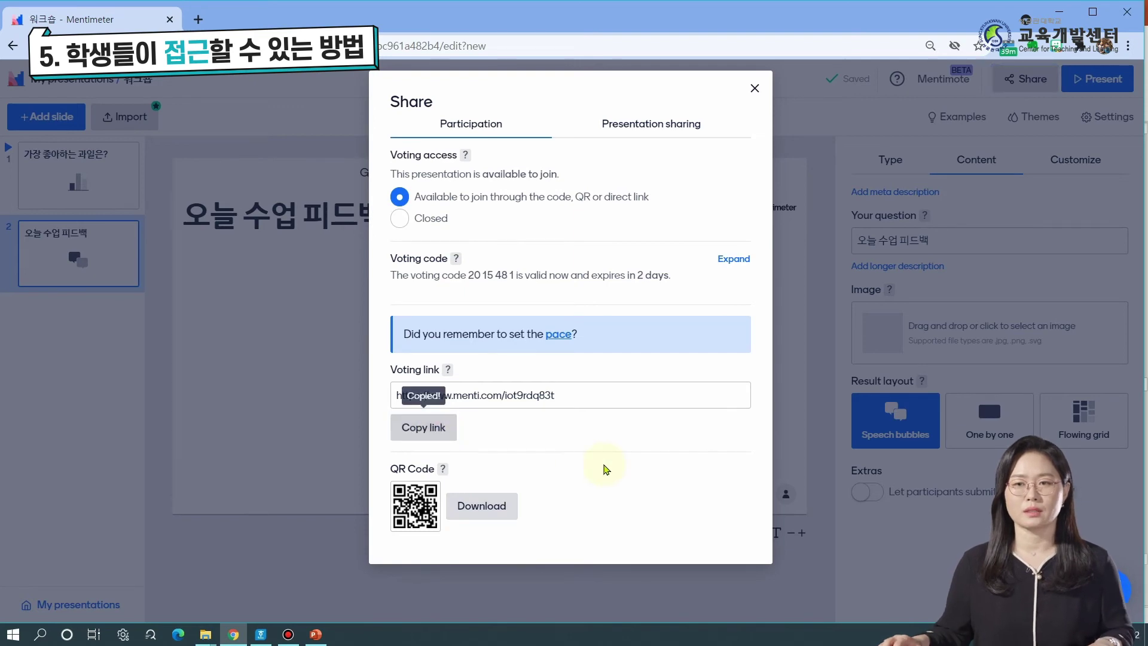
left_click(754, 93)
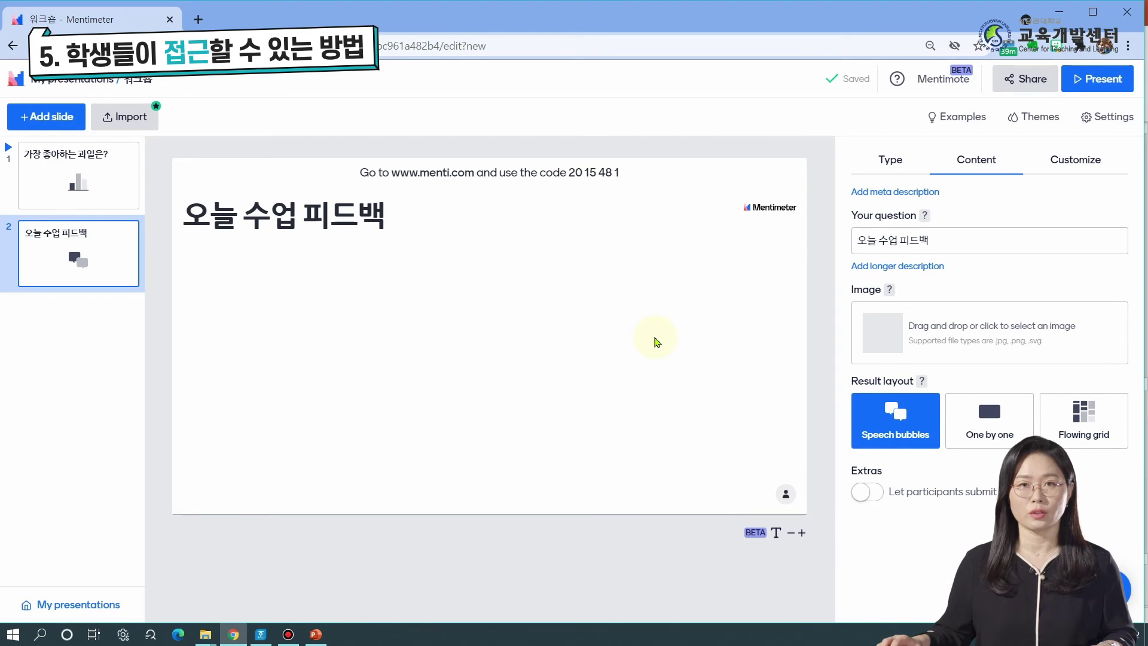
- Start presenting from the fruit question slide and leave full-screen view with the presentation still running
left_click(90, 199)
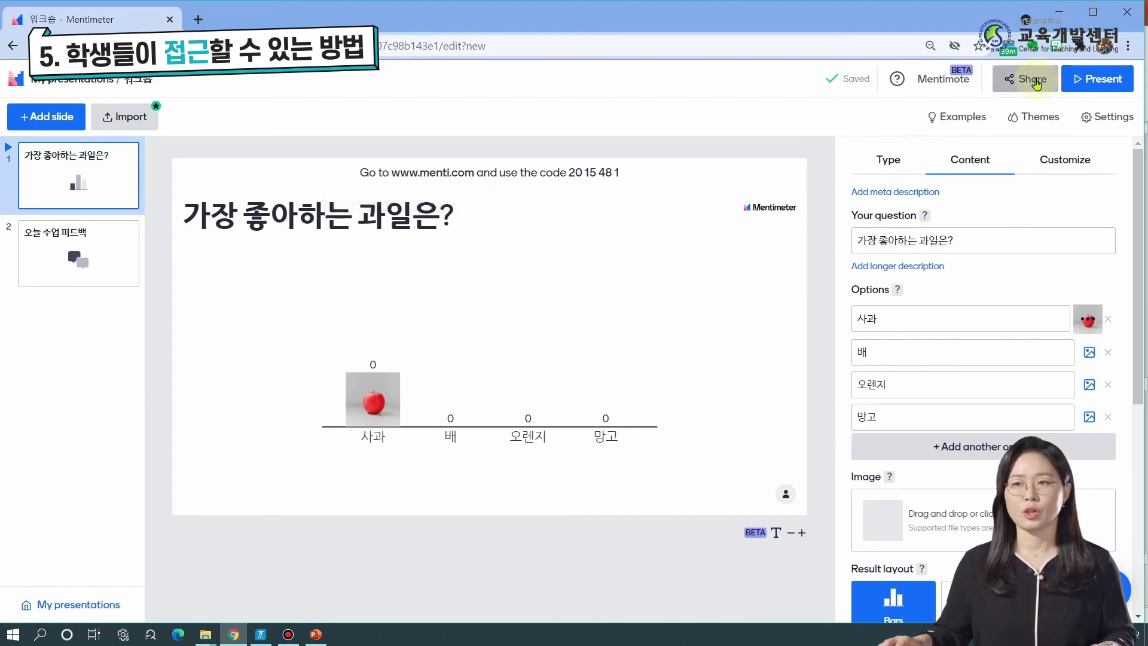
left_click(1105, 80)
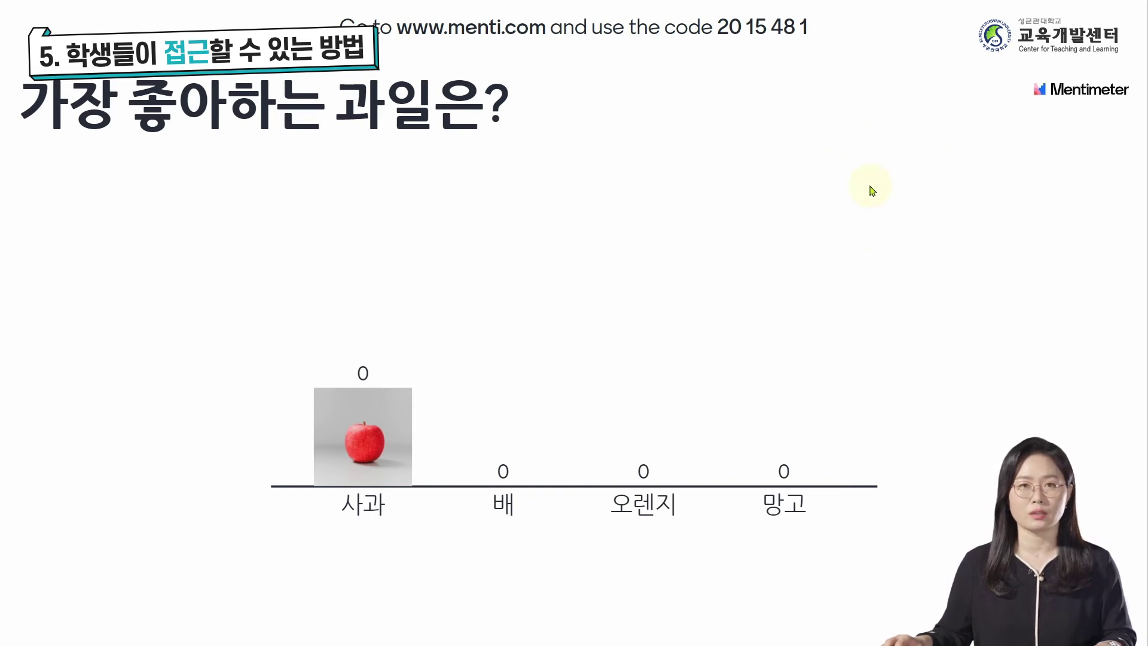
key("Escape")
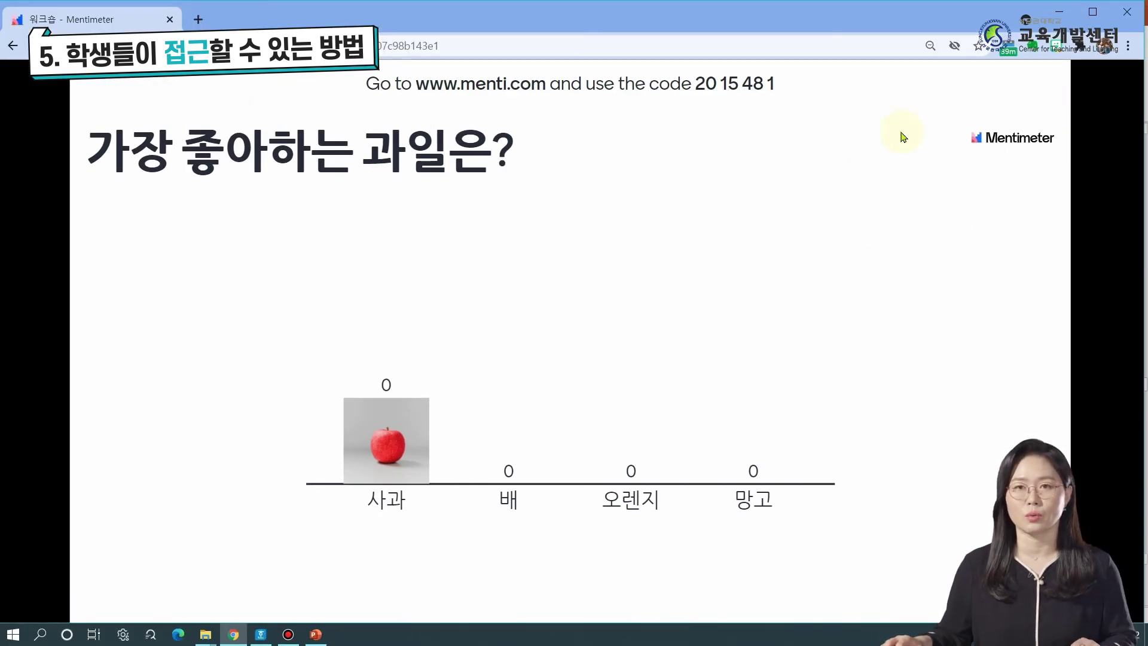
- Open the copied voting link in a new browser tab to join as a participant
left_click(198, 19)
type("https://www.menti.com/iot9rdq83t")
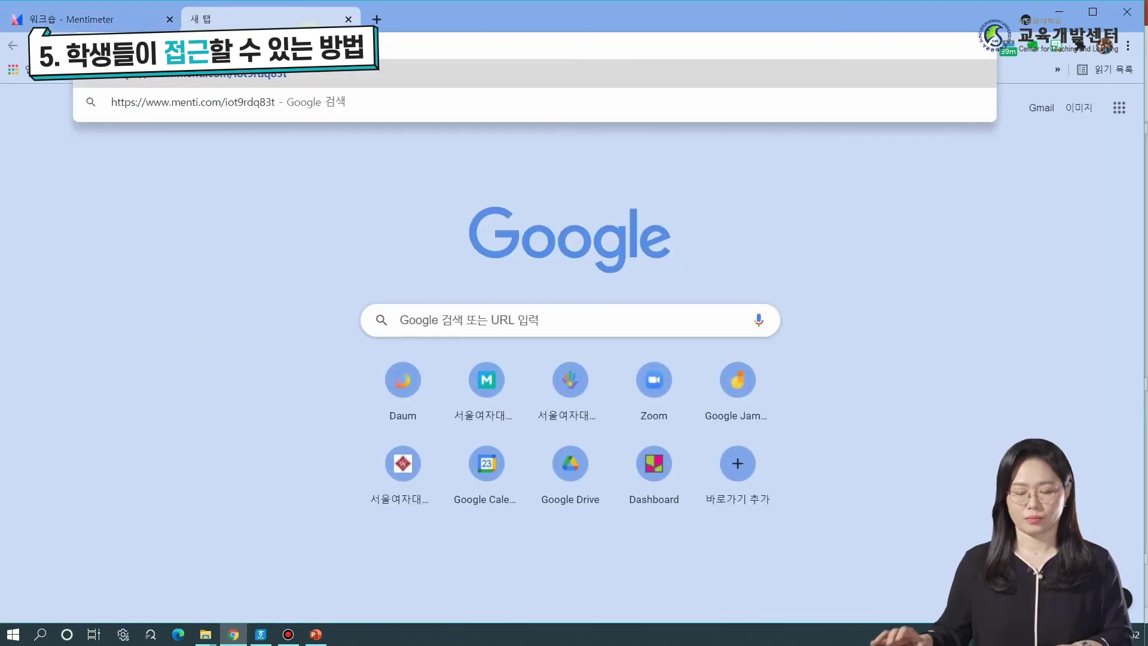
key("Return")
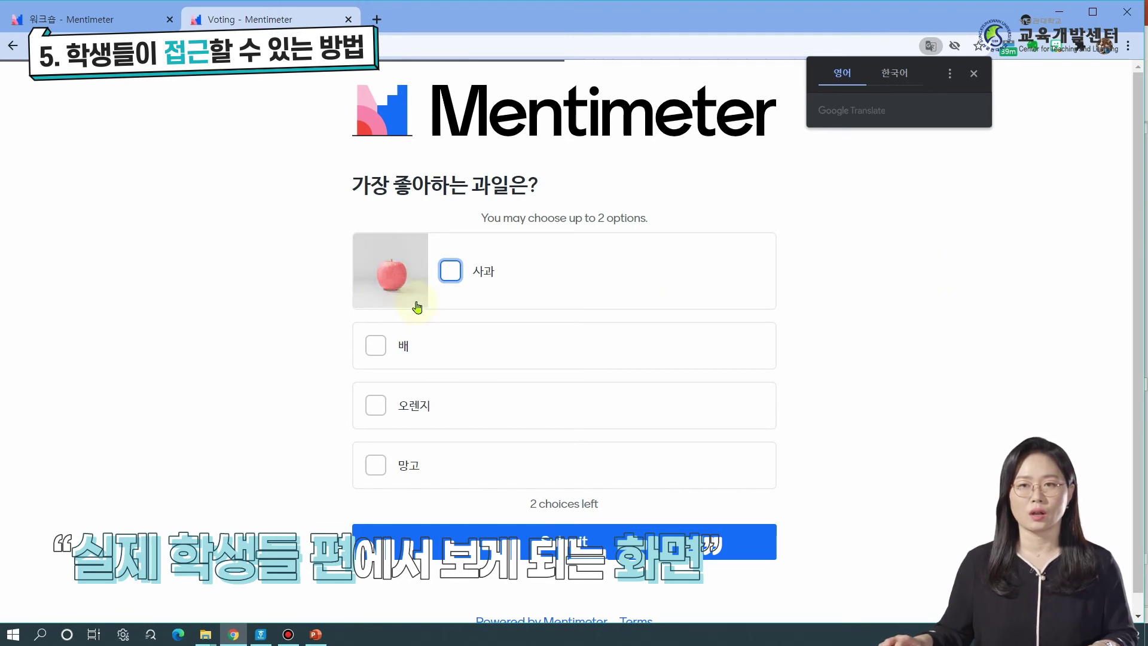
- Submit a vote for 사과 and 오렌지 as a participant, and return to the running presentation to view the results
left_click(447, 280)
left_click(374, 404)
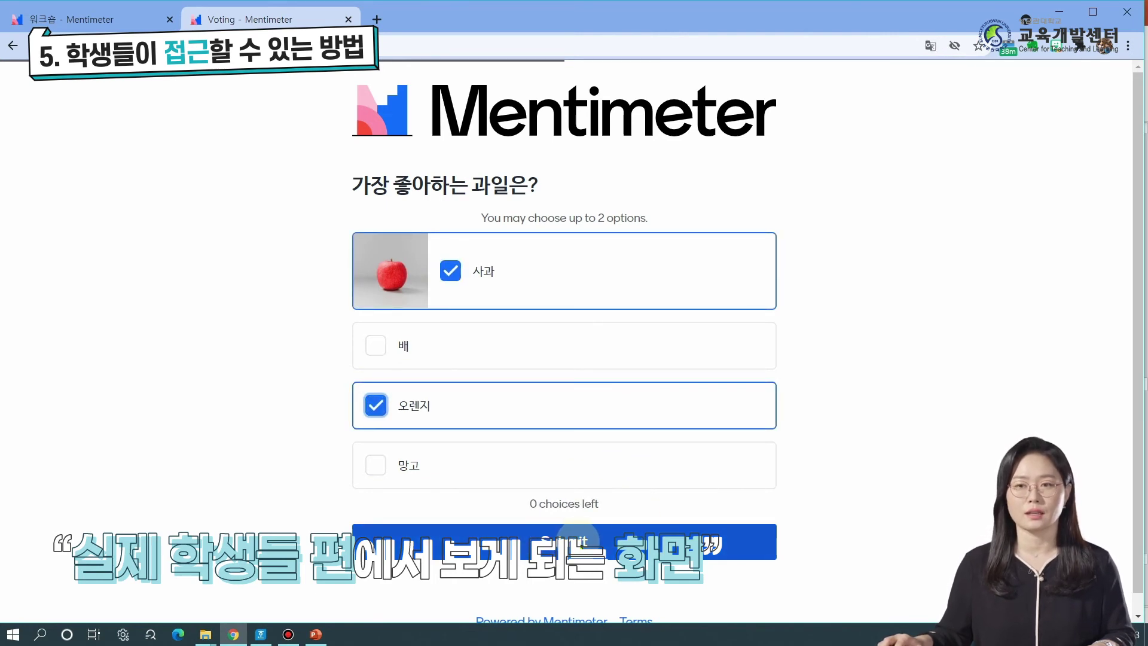
left_click(581, 541)
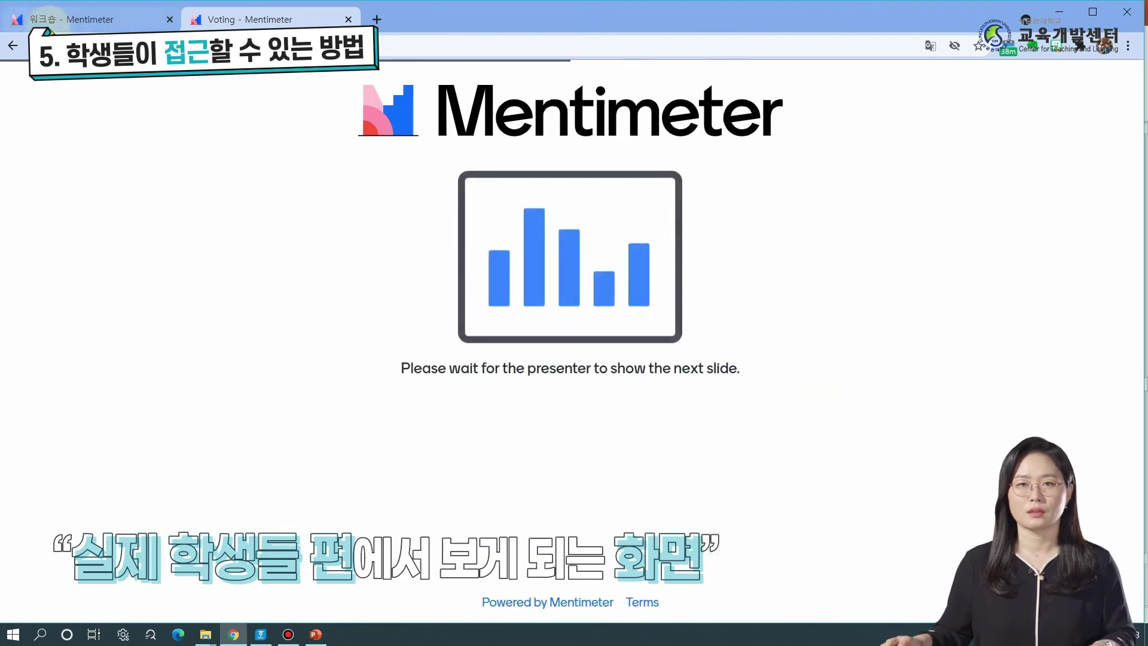
left_click(48, 18)
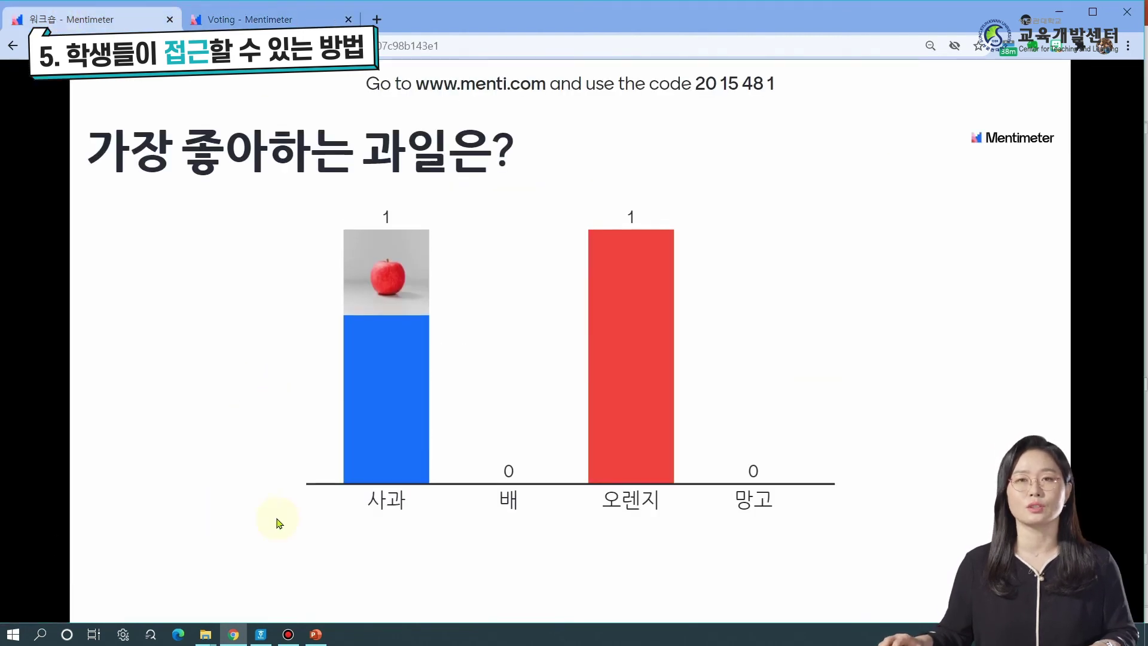